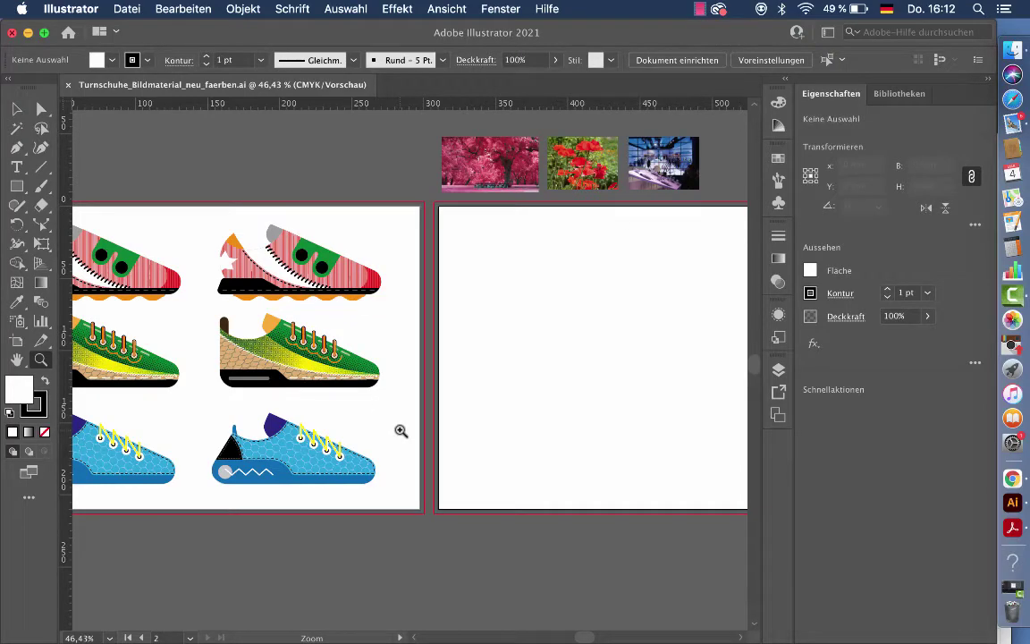
# - Select the middle sneaker column group and search Help for the Recolor Artwork command
pyautogui.hscroll(-3, 244, 387)
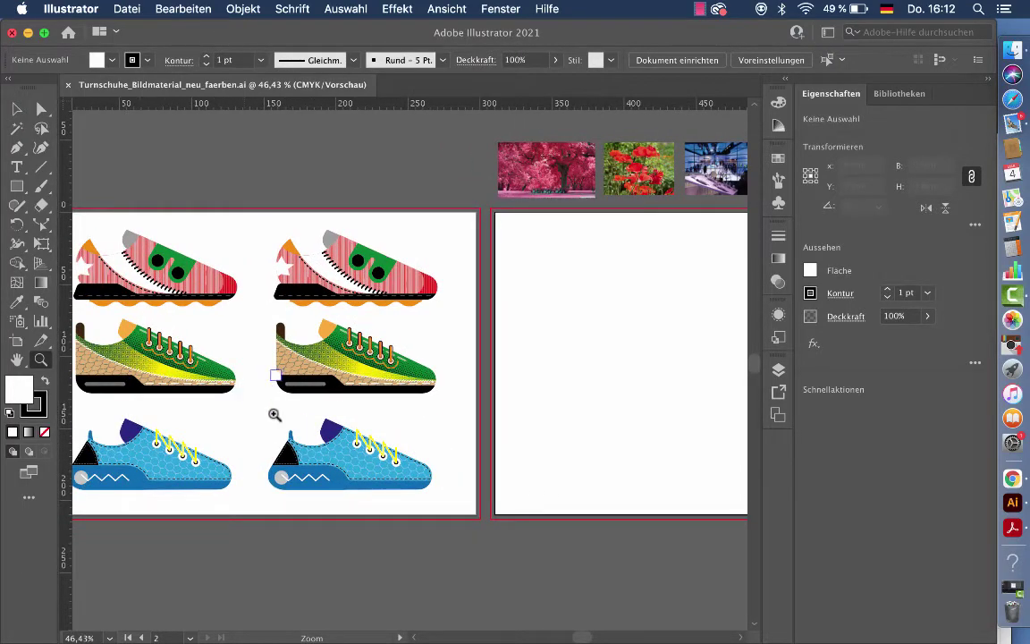
pyautogui.scroll(-2, 219, 402)
pyautogui.hscroll(2, 218, 402)
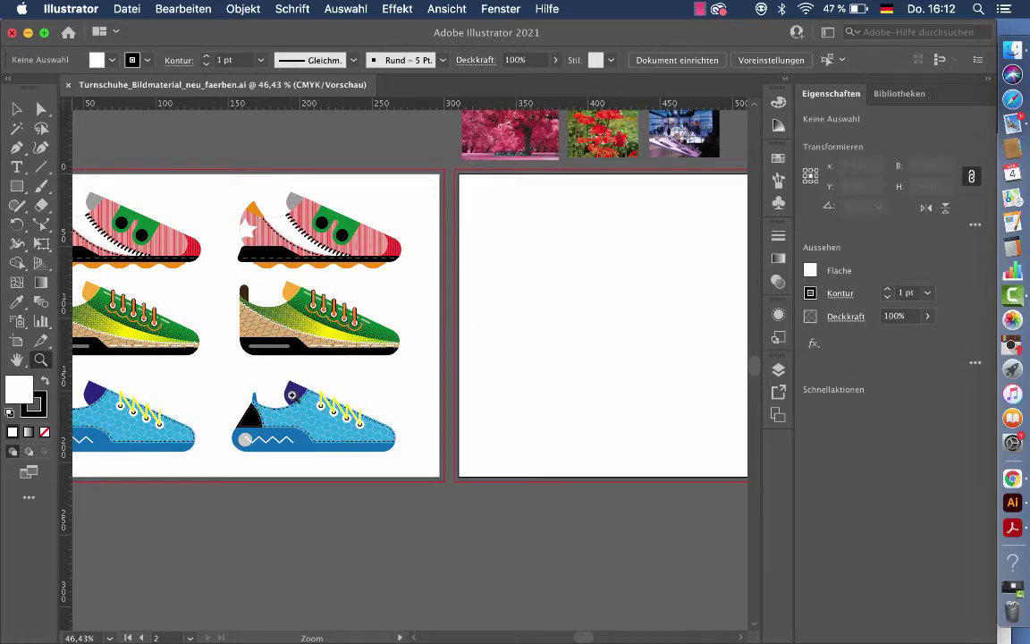
pyautogui.hscroll(2, 291, 394)
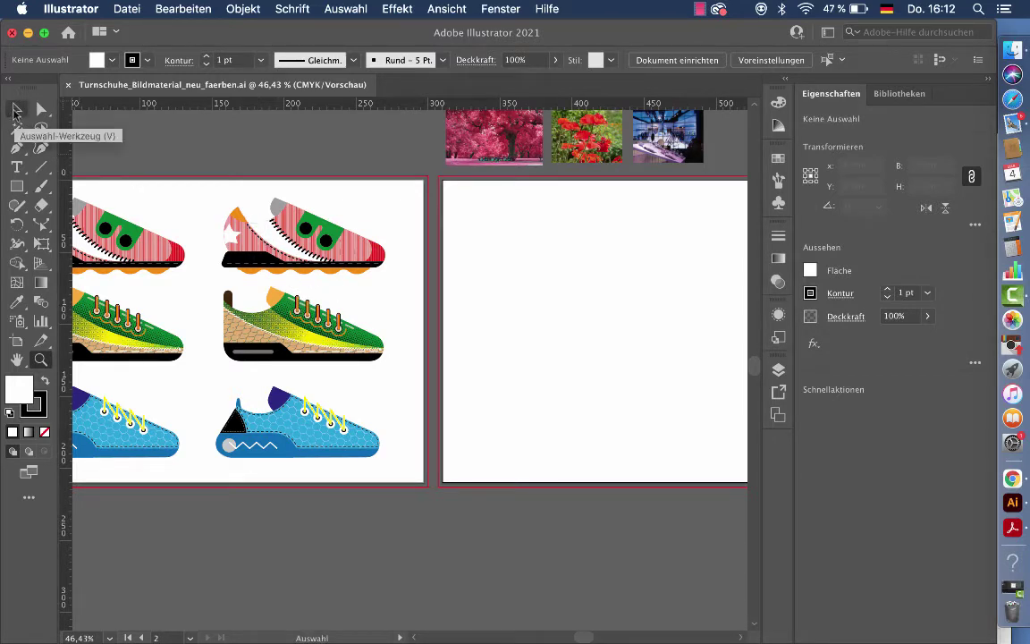
pyautogui.click(16, 108)
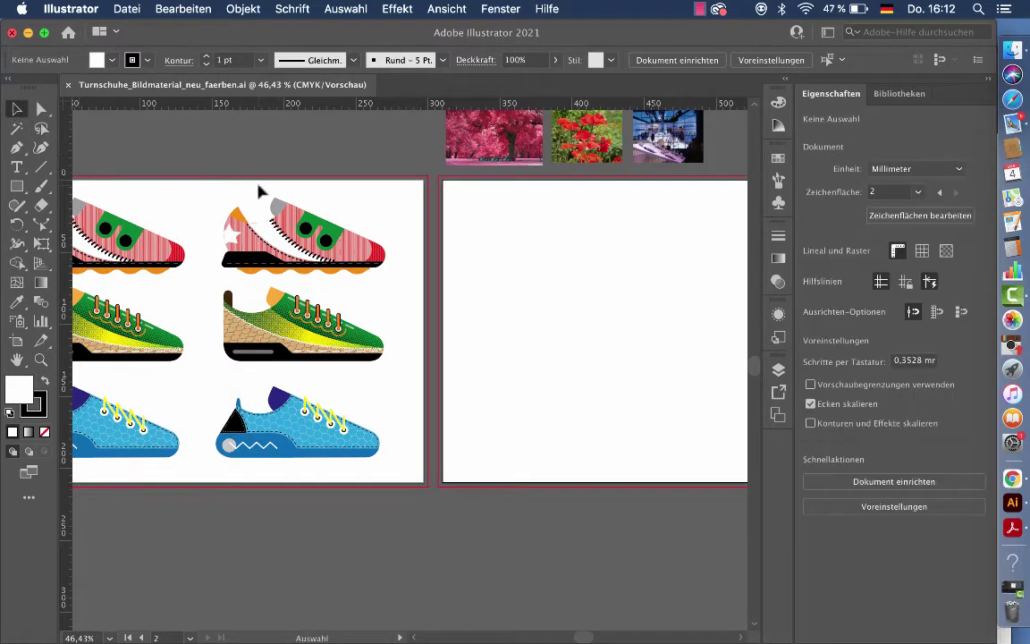
pyautogui.click(380, 455)
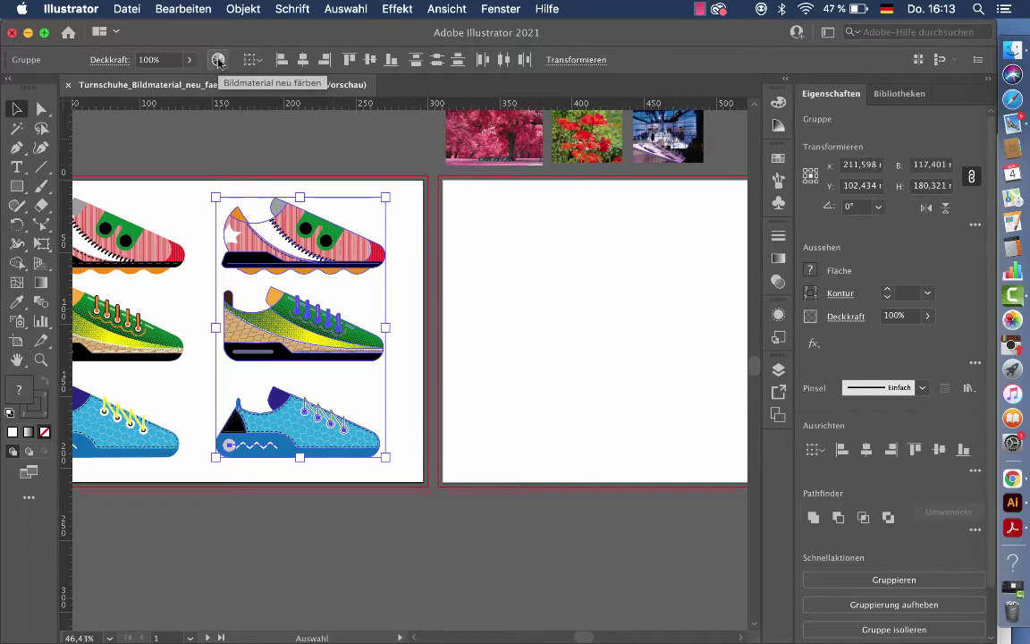
pyautogui.click(182, 11)
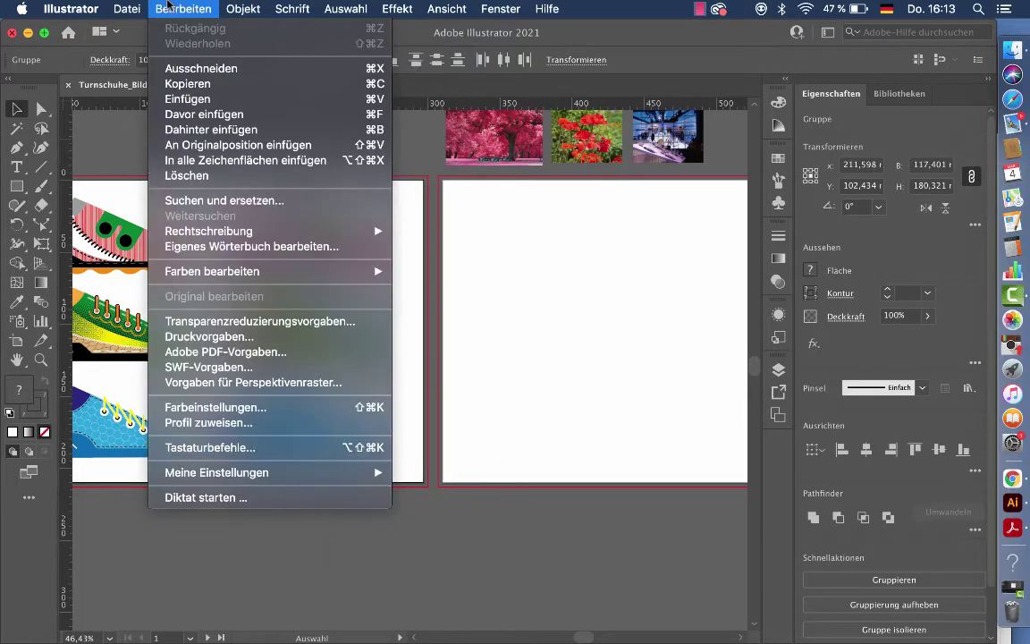
pyautogui.moveTo(212, 271)
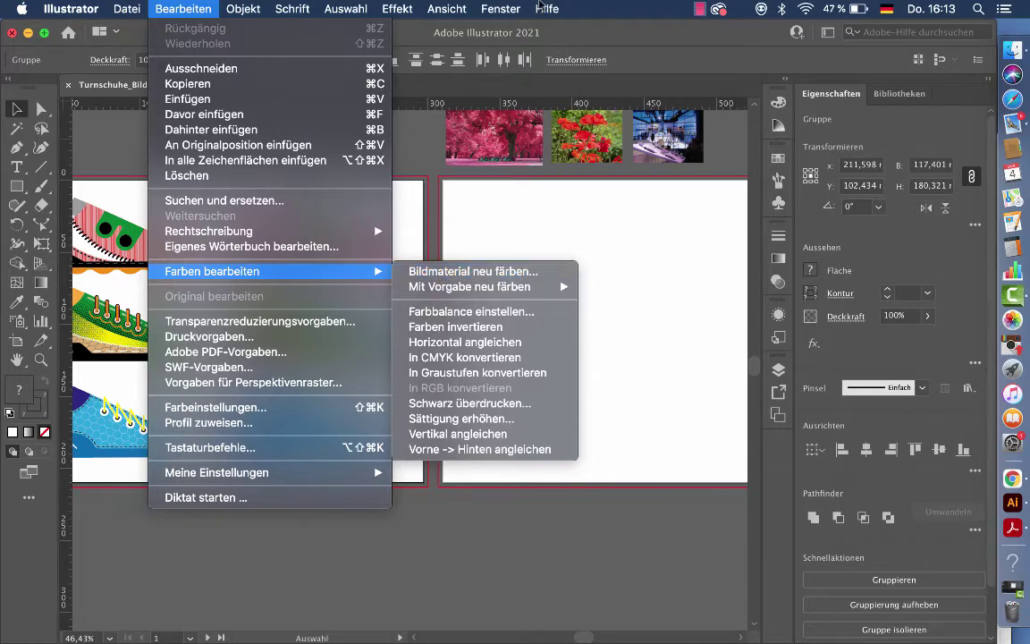
pyautogui.press('super+shift+slash')
# - Open Recolor Artwork's Advanced Options, confirm with OK, then reopen the compact colour wheel
pyautogui.click(218, 59)
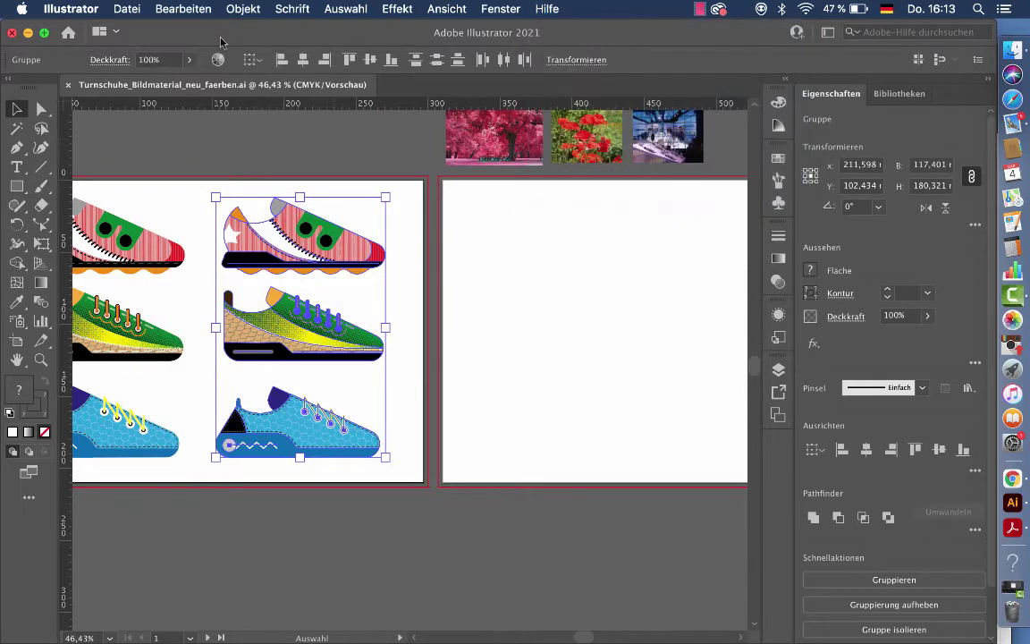
pyautogui.click(218, 59)
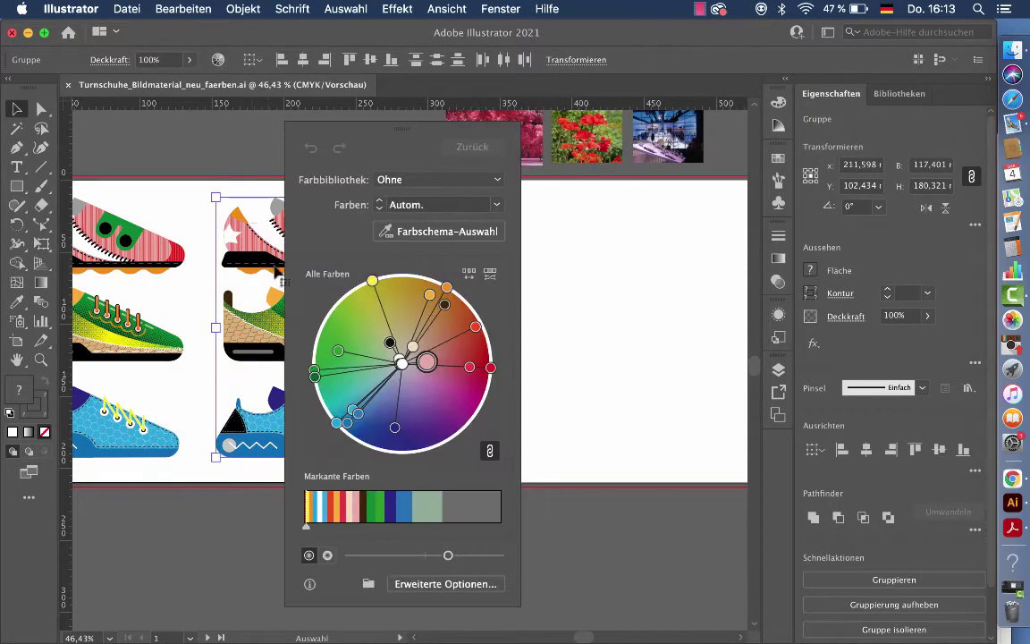
pyautogui.click(433, 587)
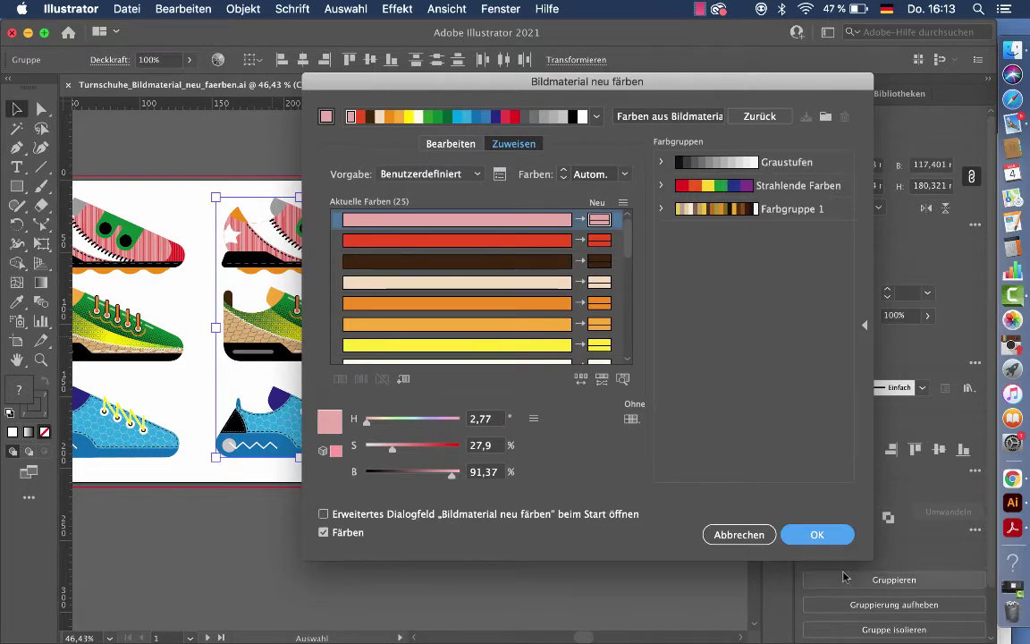
pyautogui.click(814, 534)
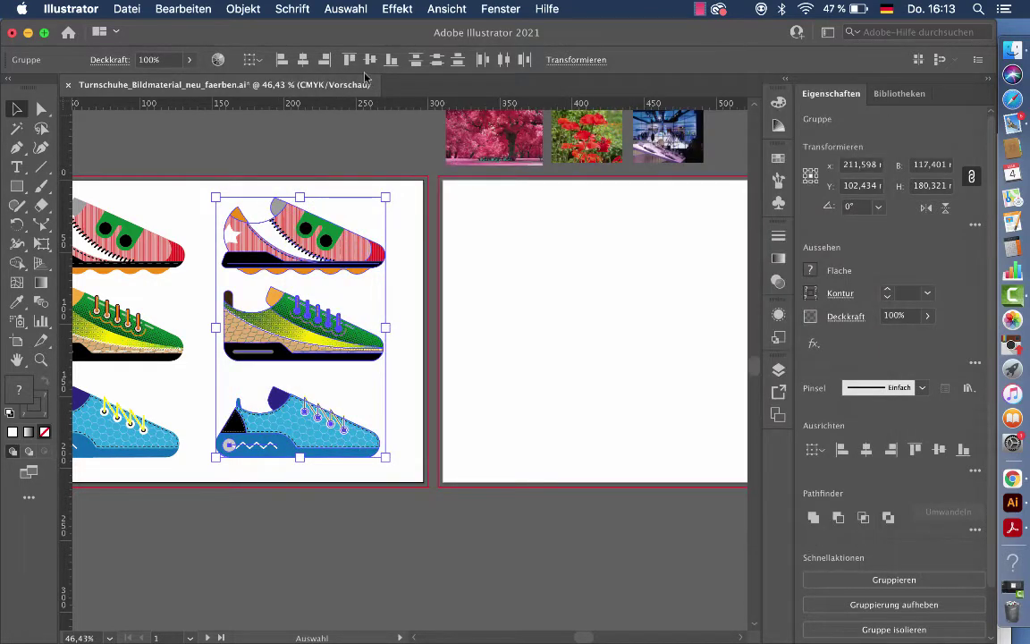
pyautogui.click(218, 59)
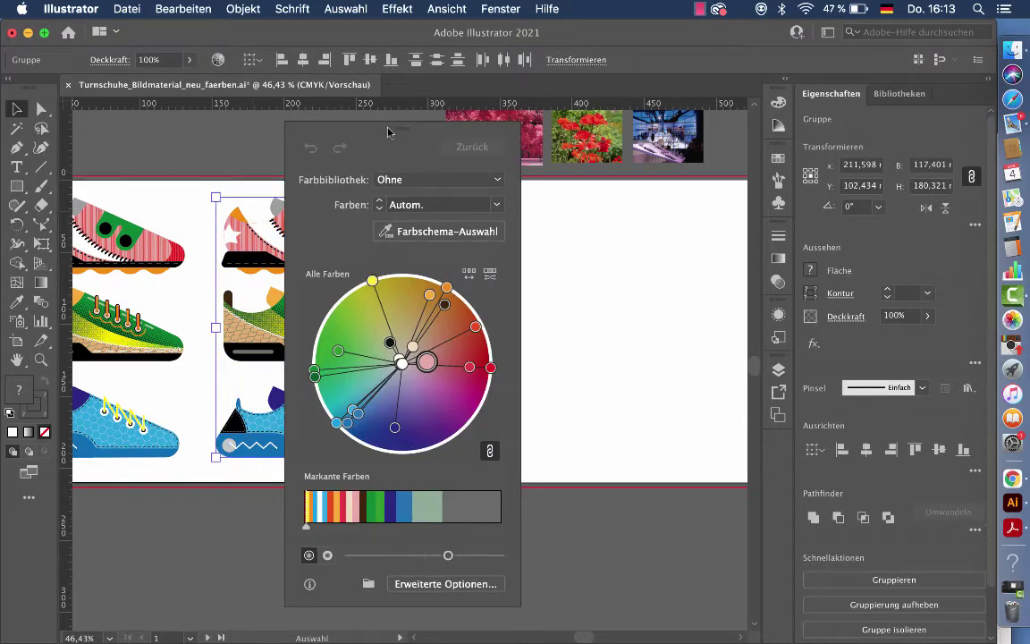
pyautogui.moveTo(388, 132); pyautogui.dragTo(444, 128)
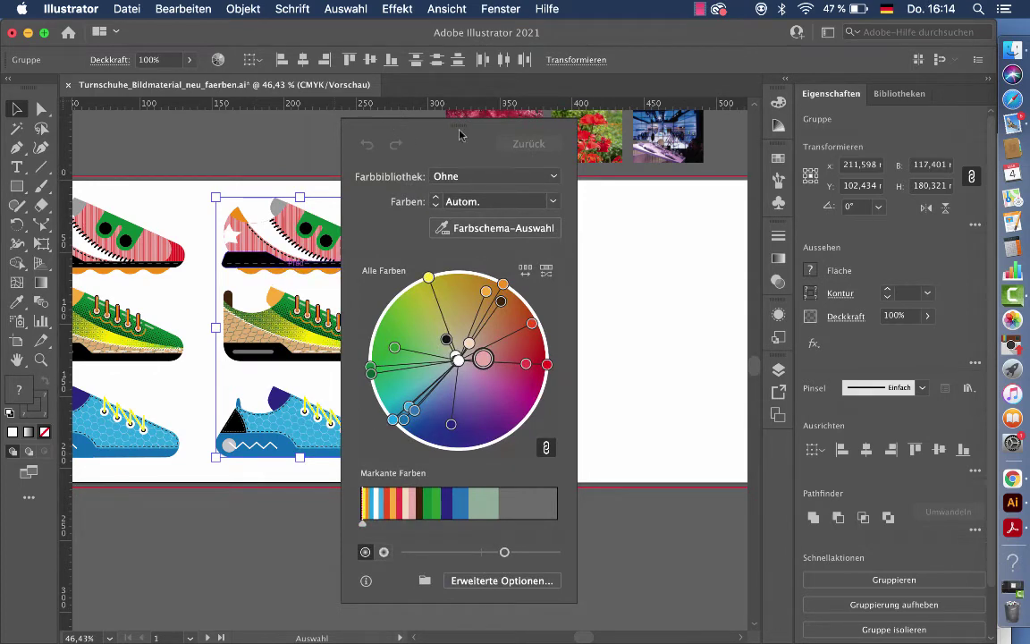
pyautogui.moveTo(446, 129); pyautogui.dragTo(471, 119)
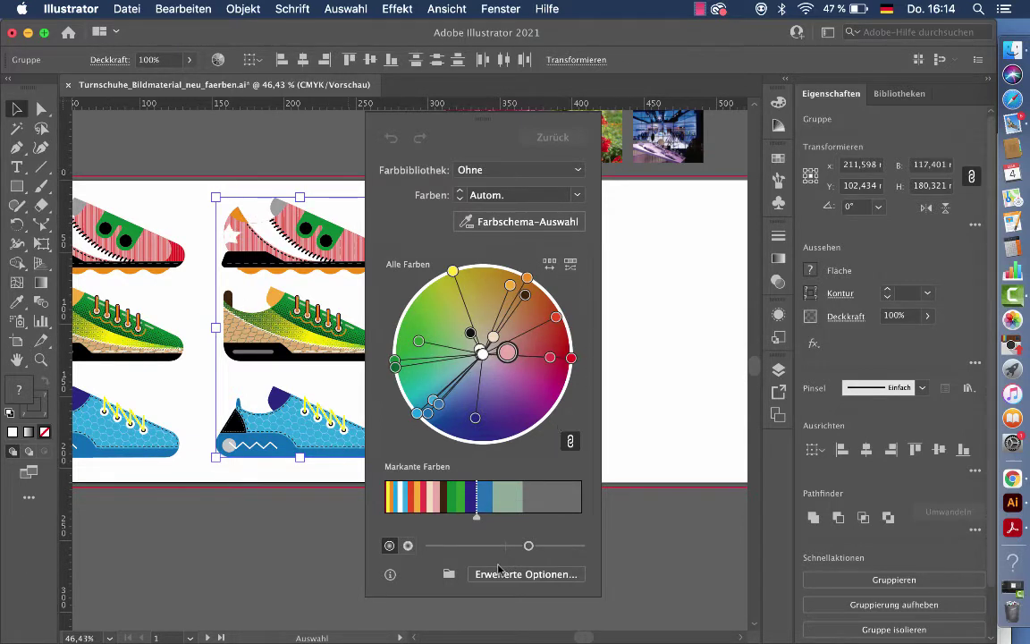
pyautogui.moveTo(475, 517); pyautogui.dragTo(409, 517)
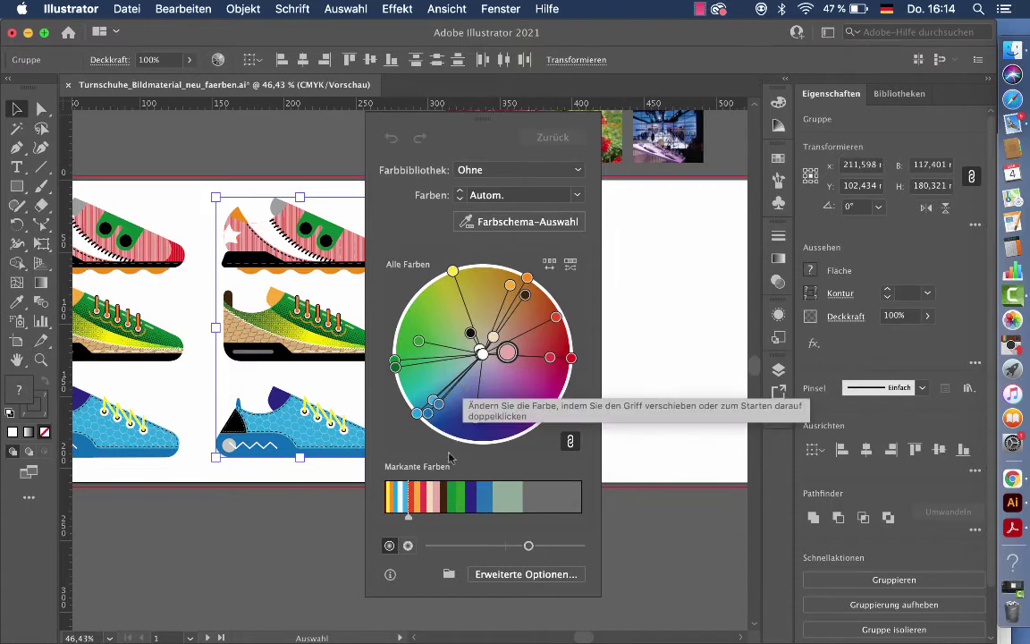
pyautogui.moveTo(407, 517)
pyautogui.mouseDown()
pyautogui.moveTo(541, 529)
pyautogui.moveTo(386, 517)
pyautogui.mouseUp()
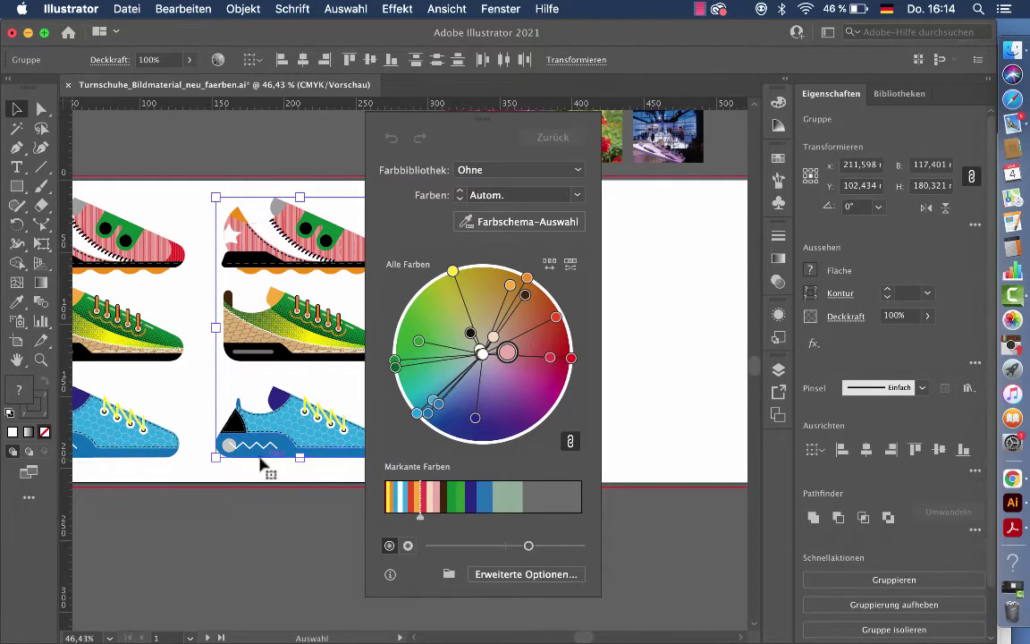
pyautogui.click(393, 516)
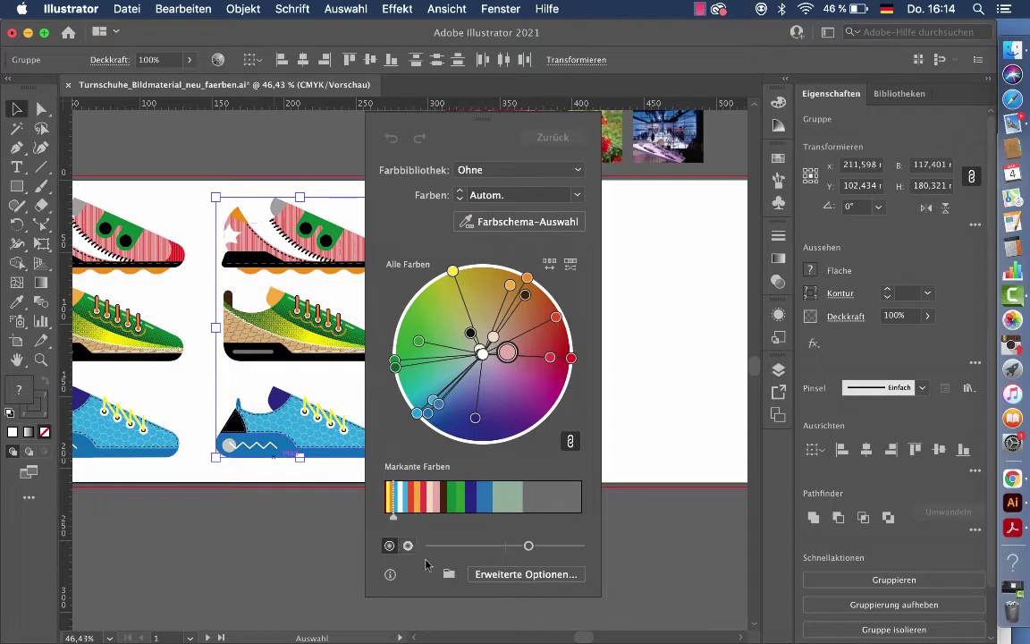
pyautogui.moveTo(393, 517); pyautogui.dragTo(456, 517)
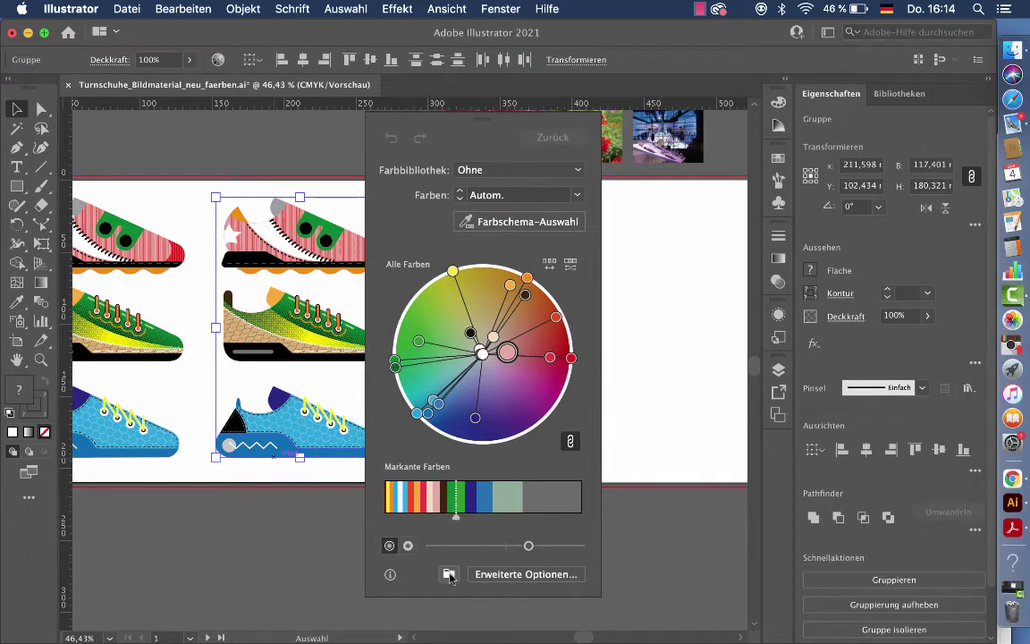
pyautogui.click(450, 575)
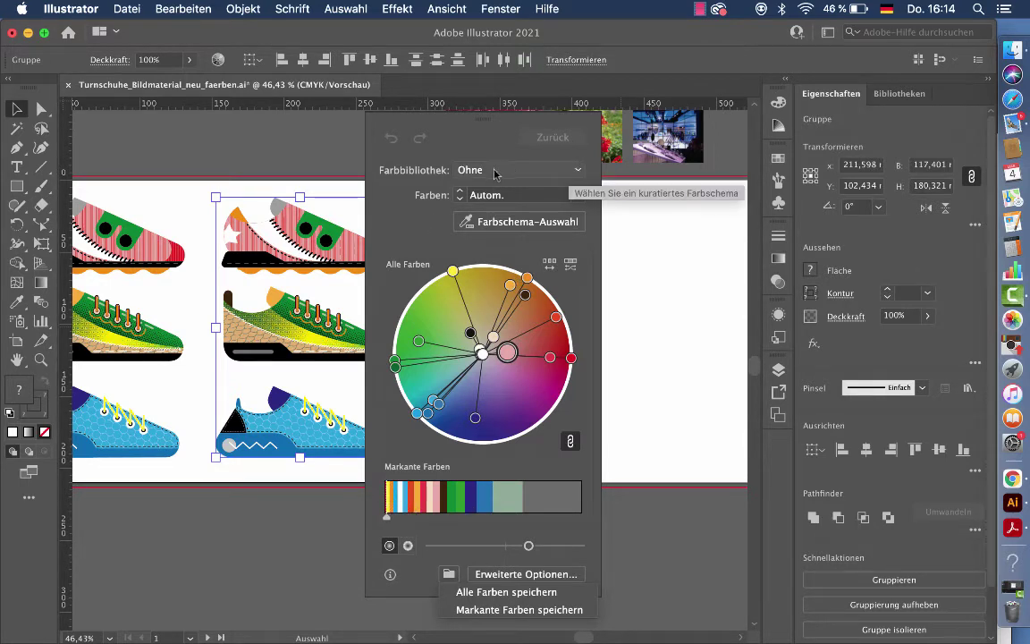
# - Review the saved colour groups in an enlarged Swatches panel, then reopen the Color Library list
pyautogui.click(576, 169)
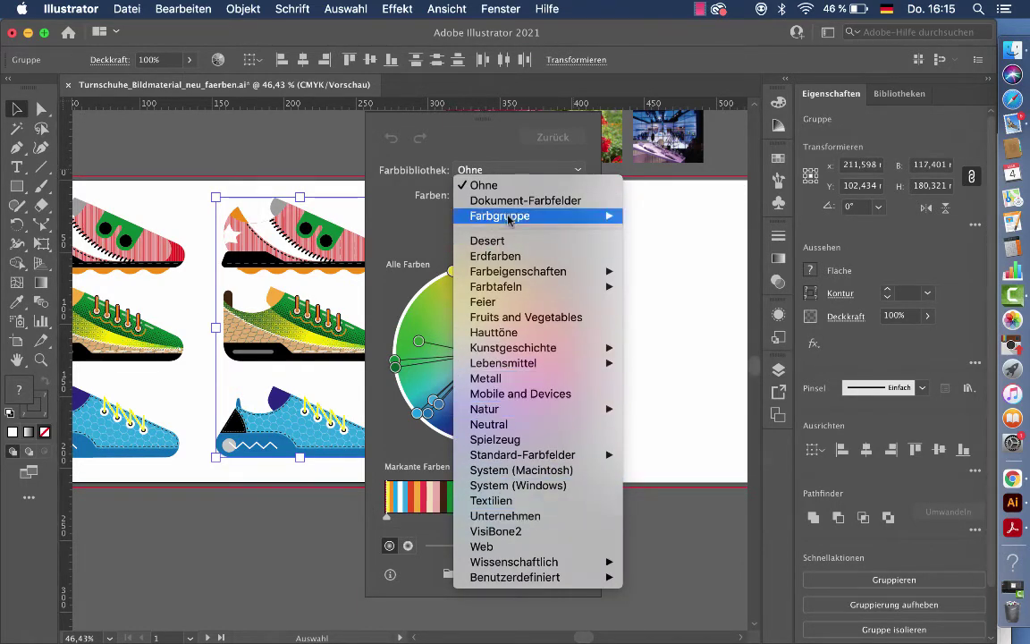
pyautogui.moveTo(500, 215)
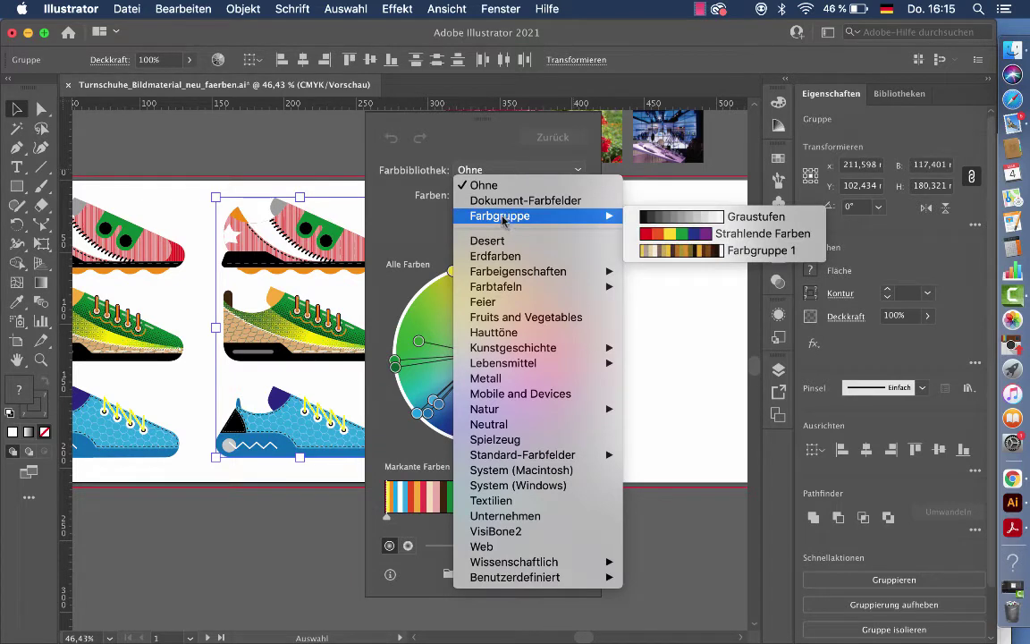
pyautogui.click(779, 158)
pyautogui.click(779, 159)
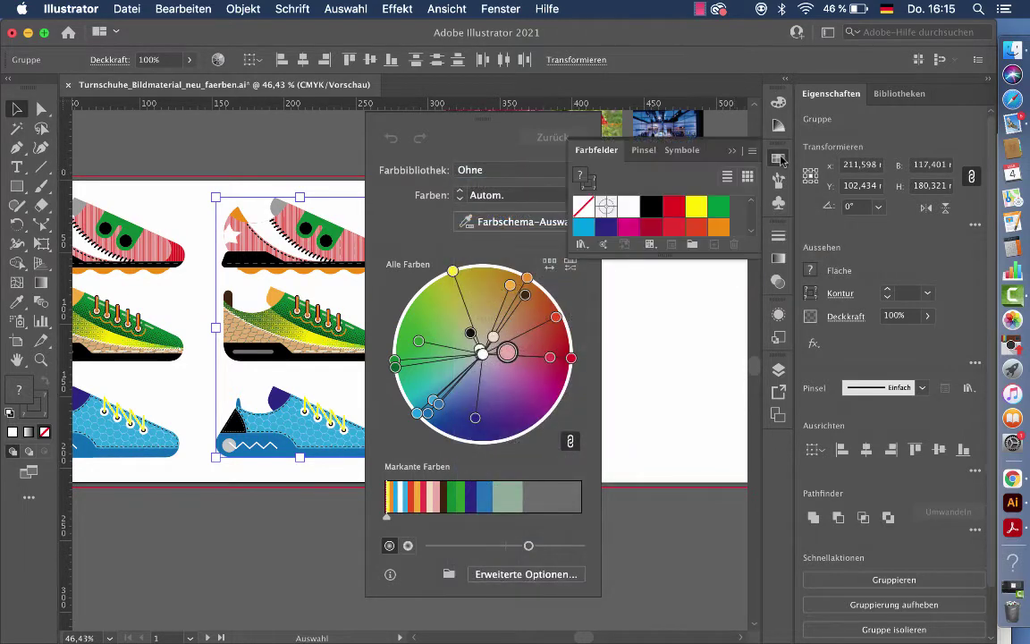
pyautogui.moveTo(678, 251); pyautogui.dragTo(678, 523)
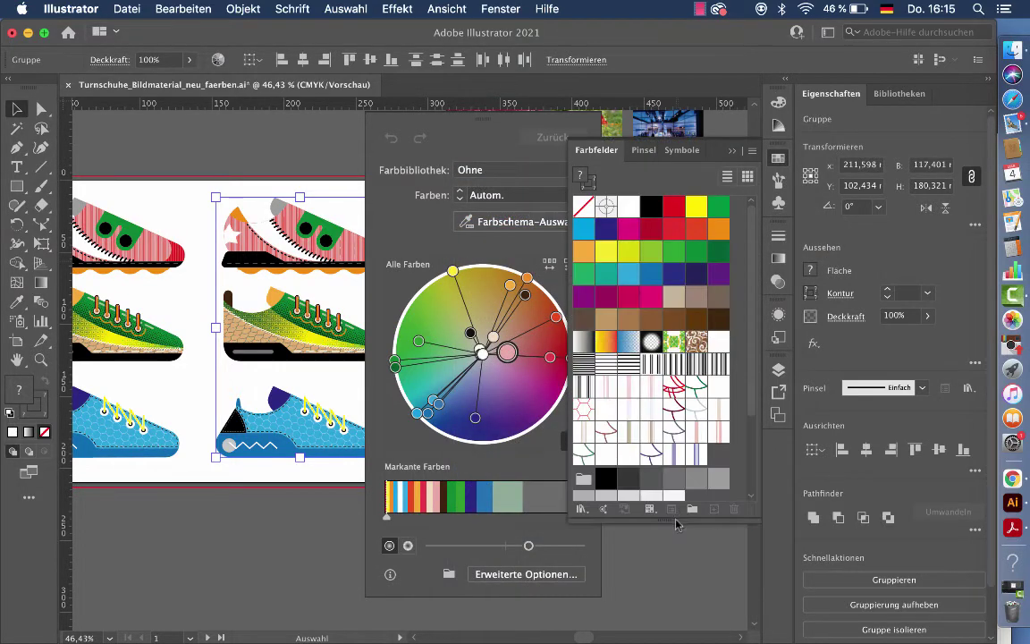
pyautogui.scroll(-5, 663, 338)
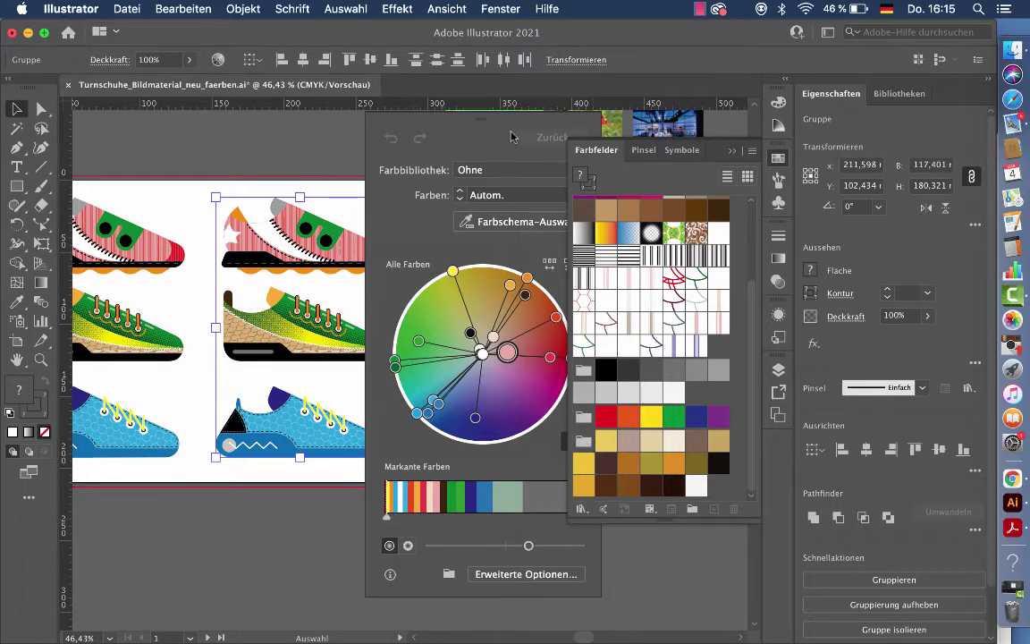
pyautogui.click(663, 141)
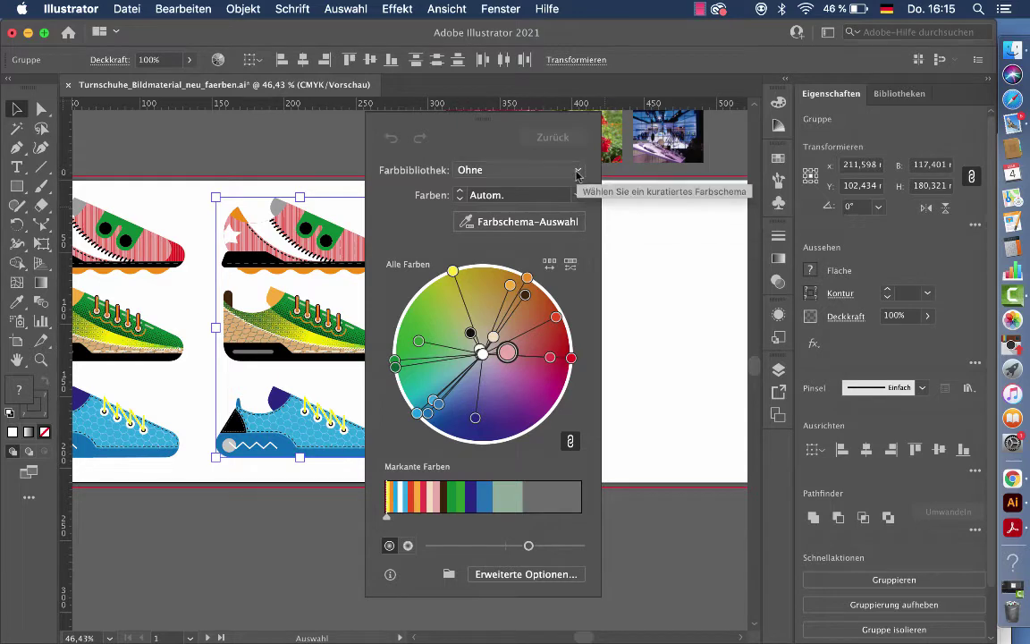
pyautogui.click(578, 170)
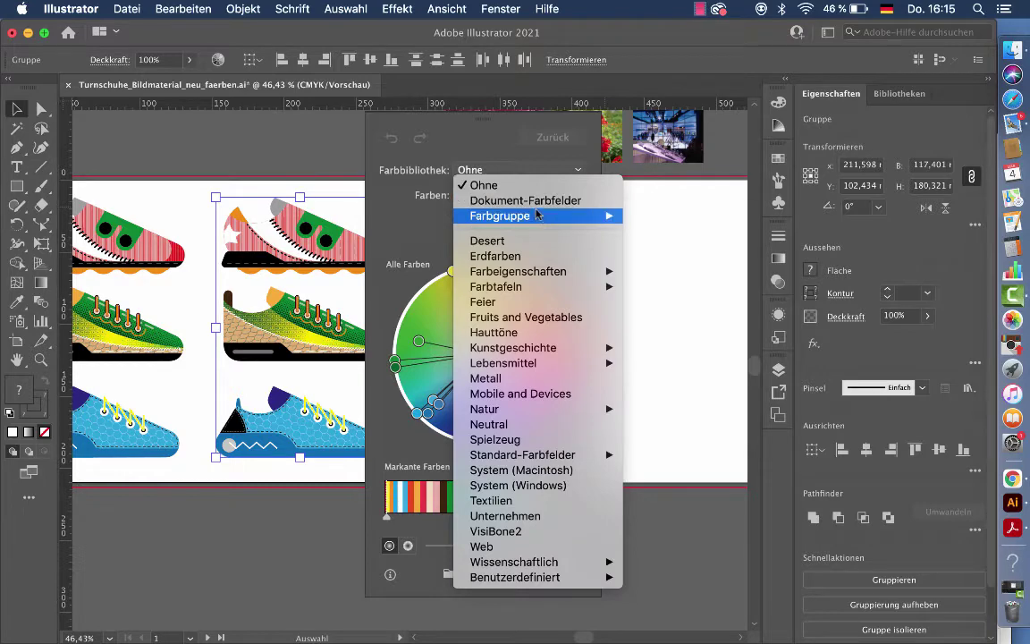
# - Apply Farbgruppe 1, adjust the prominent colour shares, and randomize saturation and brightness repeatedly
pyautogui.moveTo(537, 215)
pyautogui.click(702, 251)
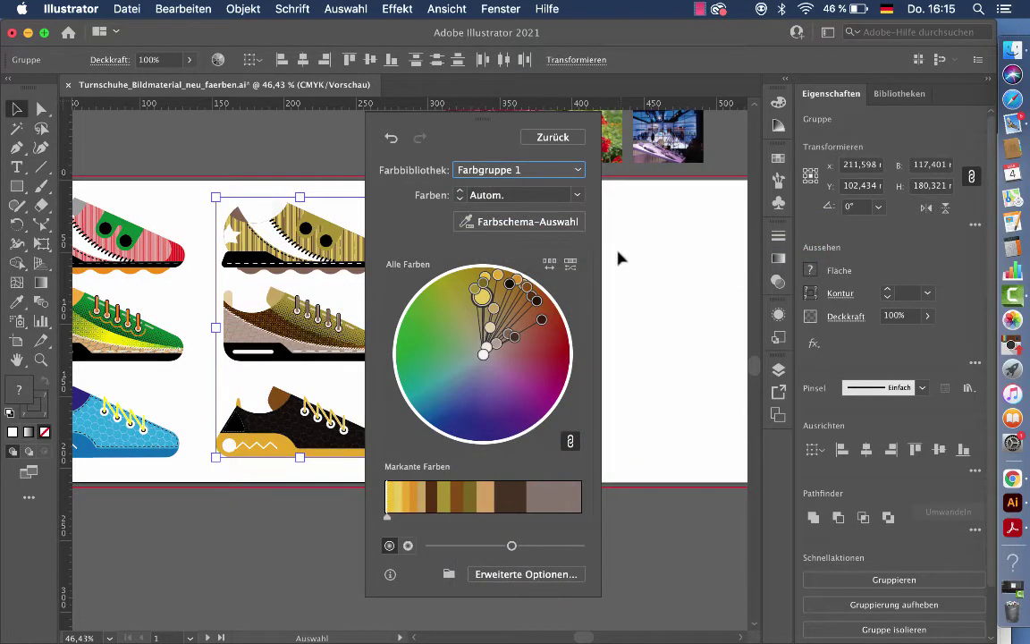
pyautogui.moveTo(387, 516); pyautogui.dragTo(426, 517)
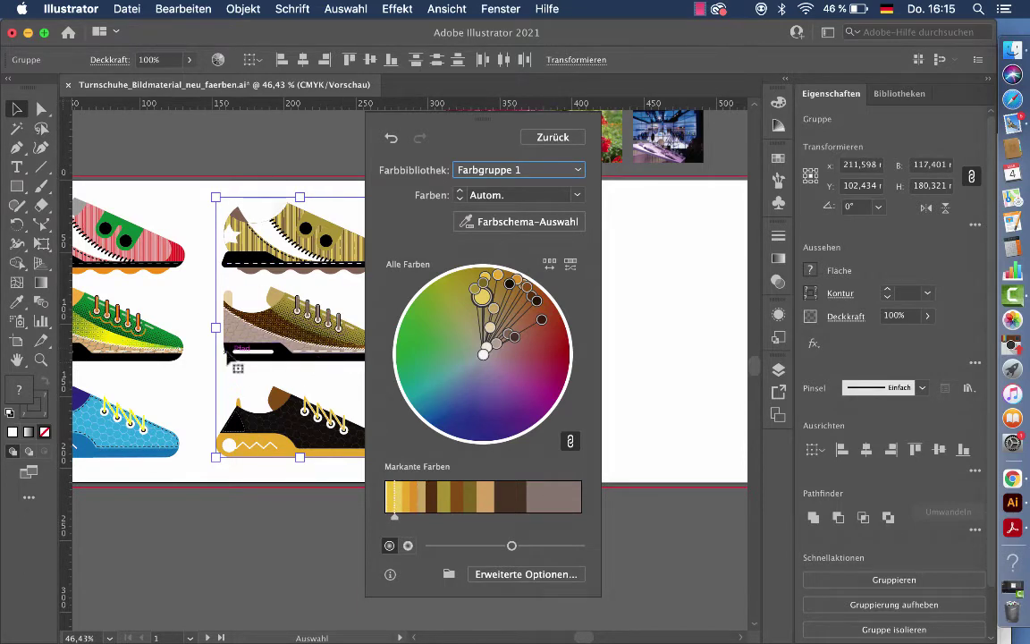
pyautogui.click(570, 266)
pyautogui.click(569, 267)
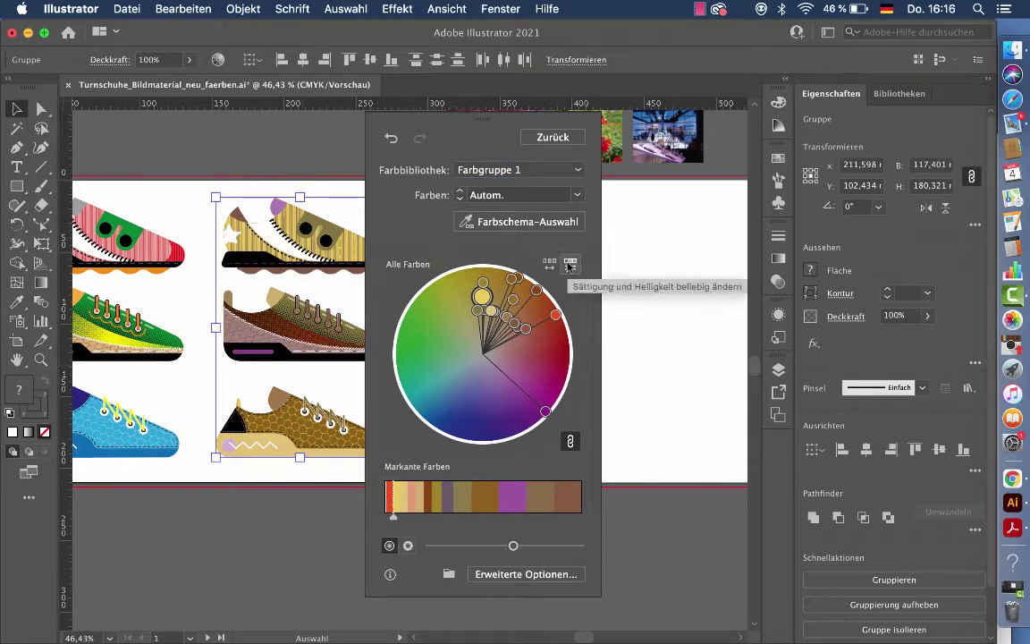
pyautogui.click(570, 266)
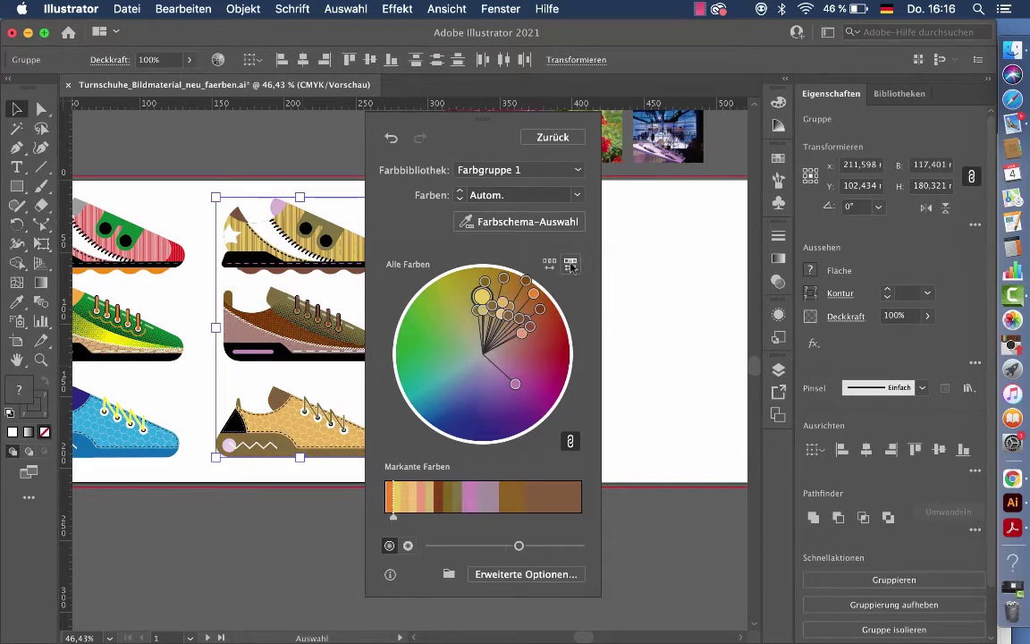
pyautogui.click(571, 266)
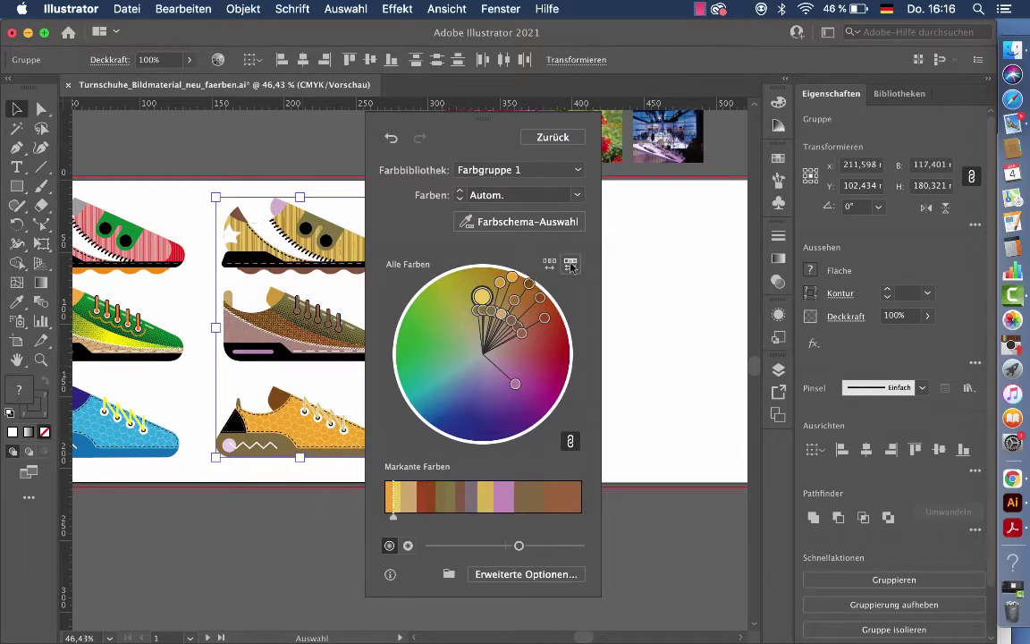
# - Randomly reorder the shoe colours into brown, tan and gold, and move the recolour panel aside
pyautogui.click(571, 267)
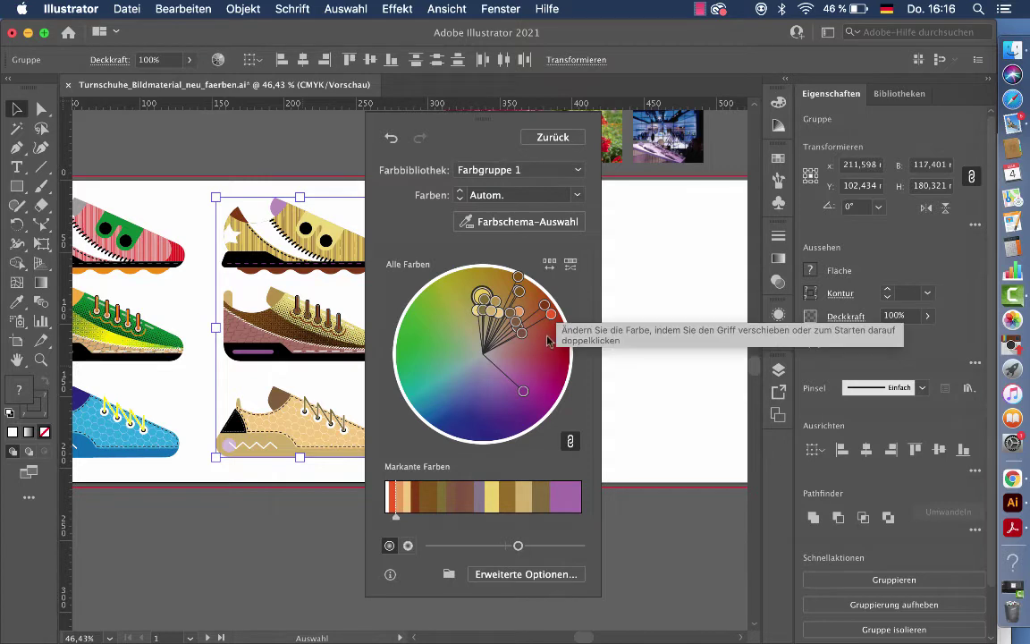
pyautogui.click(571, 266)
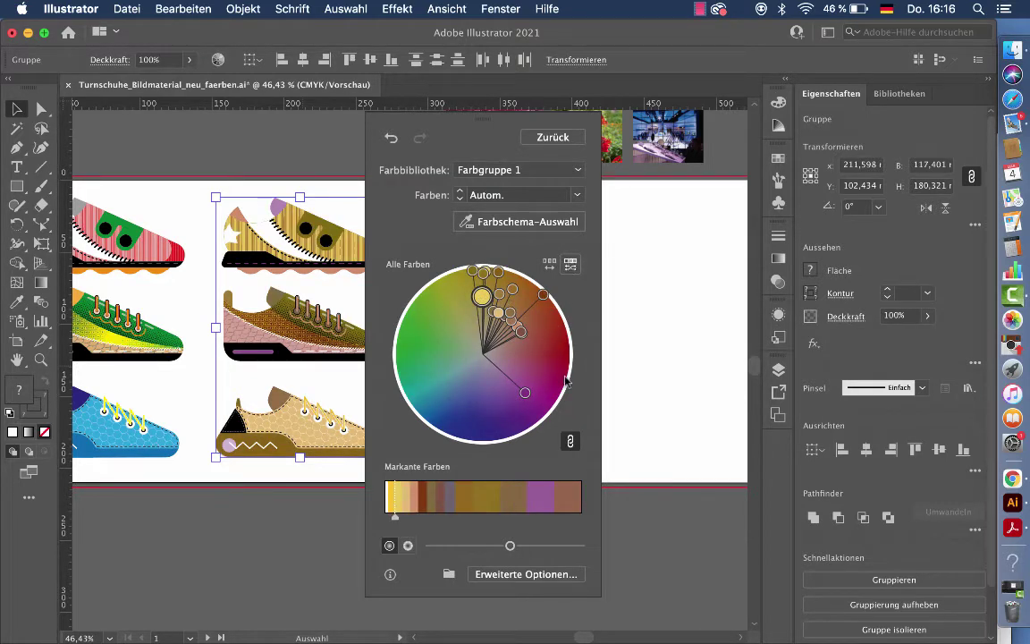
pyautogui.click(549, 260)
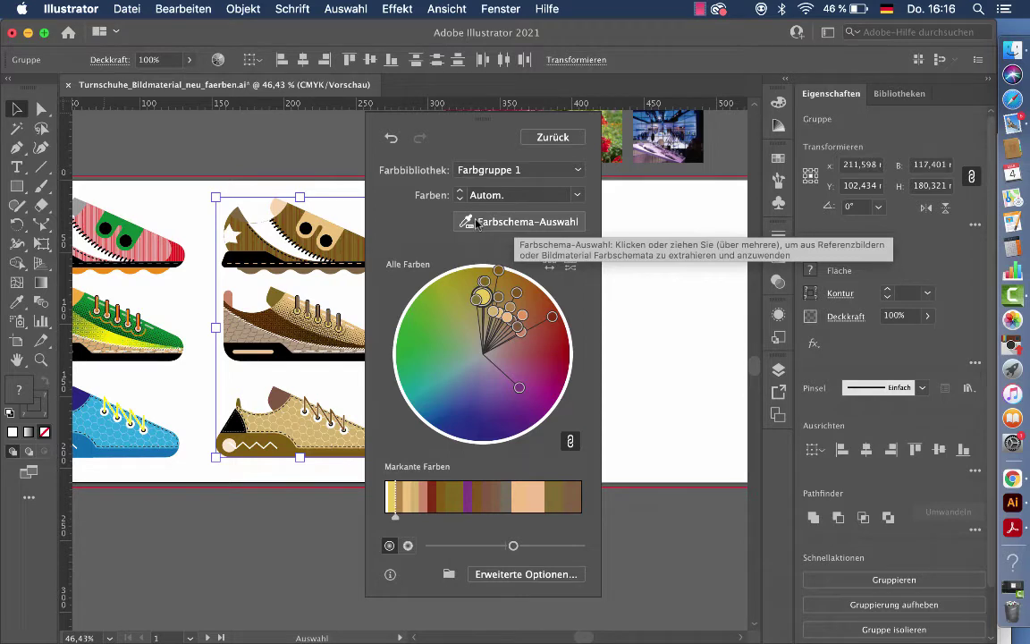
pyautogui.moveTo(489, 120); pyautogui.dragTo(515, 153)
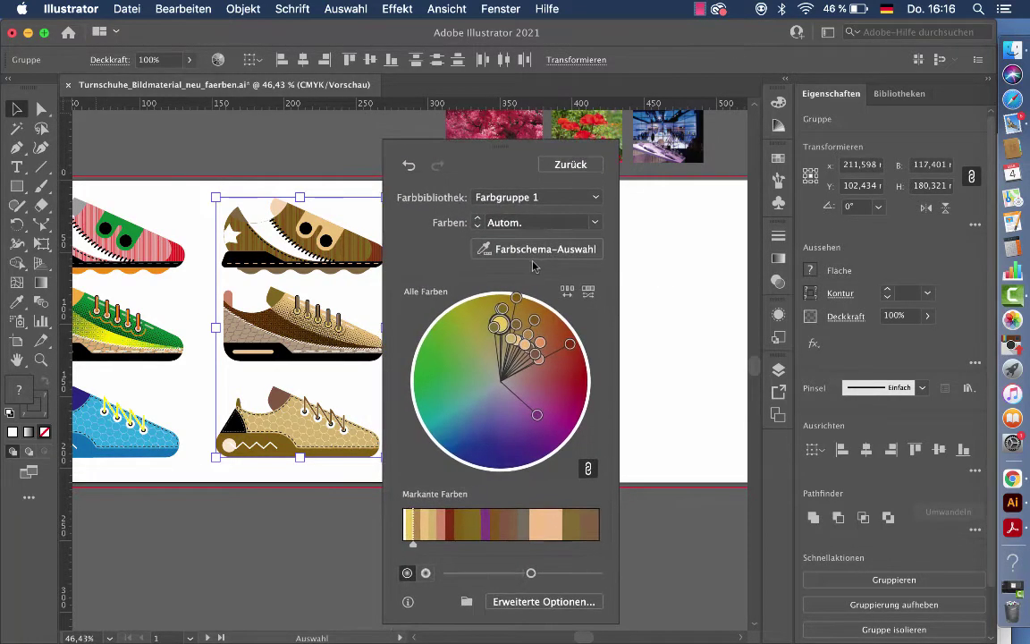
pyautogui.moveTo(523, 270); pyautogui.dragTo(520, 270)
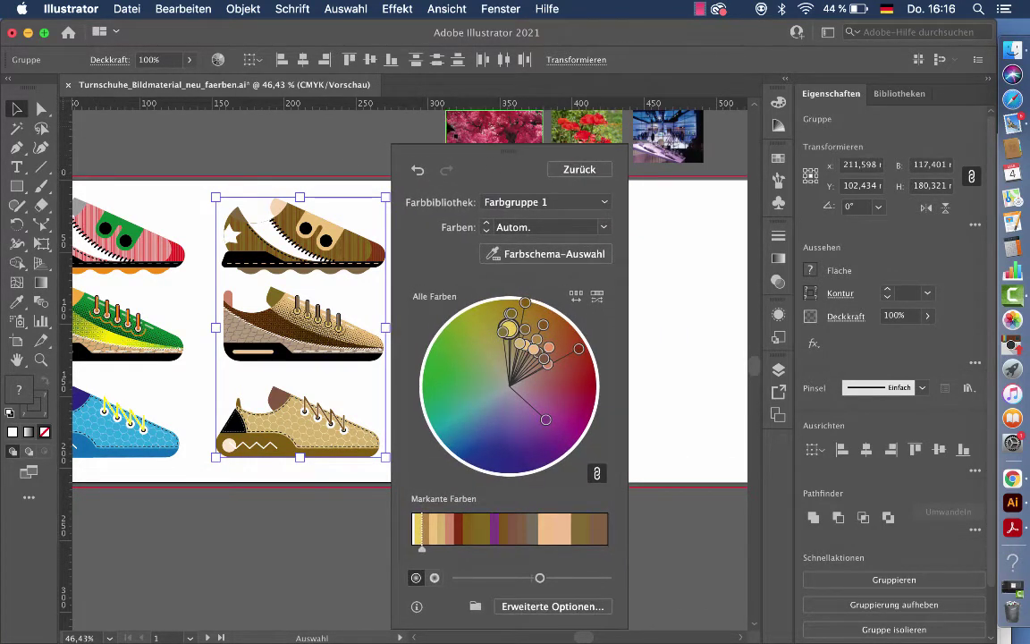
# - Move the three photos above the left artboard and reopen the right column's recolour theme picker
pyautogui.click(633, 130)
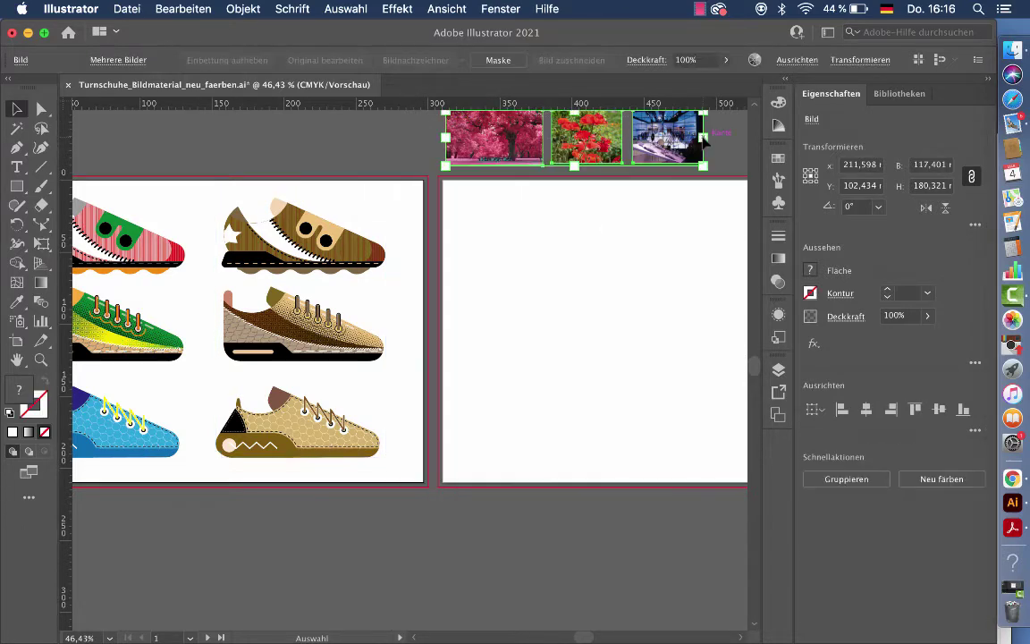
pyautogui.moveTo(573, 137); pyautogui.dragTo(239, 143)
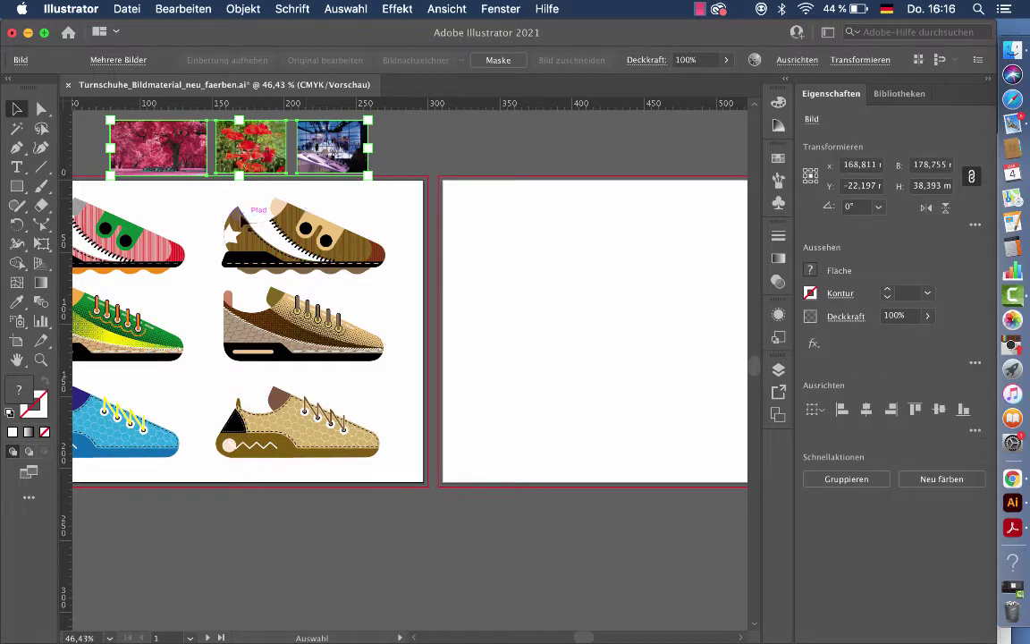
pyautogui.click(307, 422)
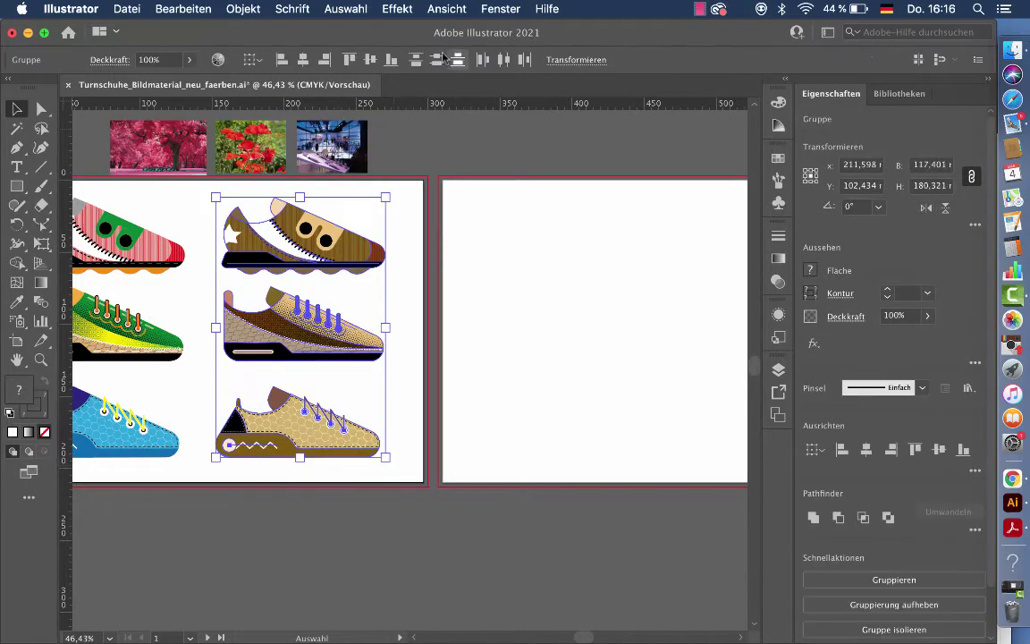
pyautogui.click(218, 60)
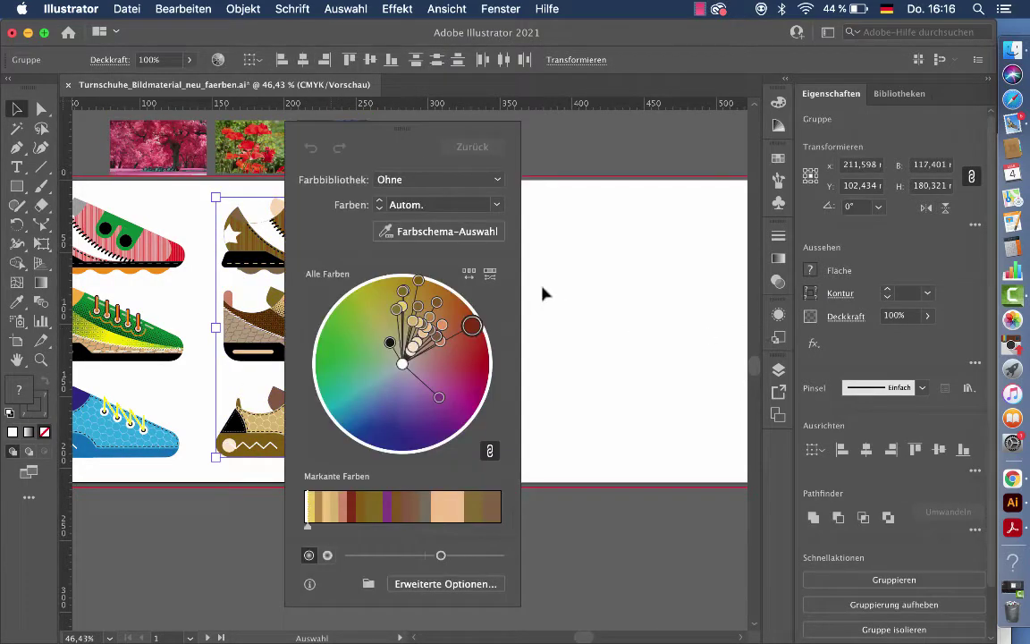
pyautogui.moveTo(395, 132); pyautogui.dragTo(524, 134)
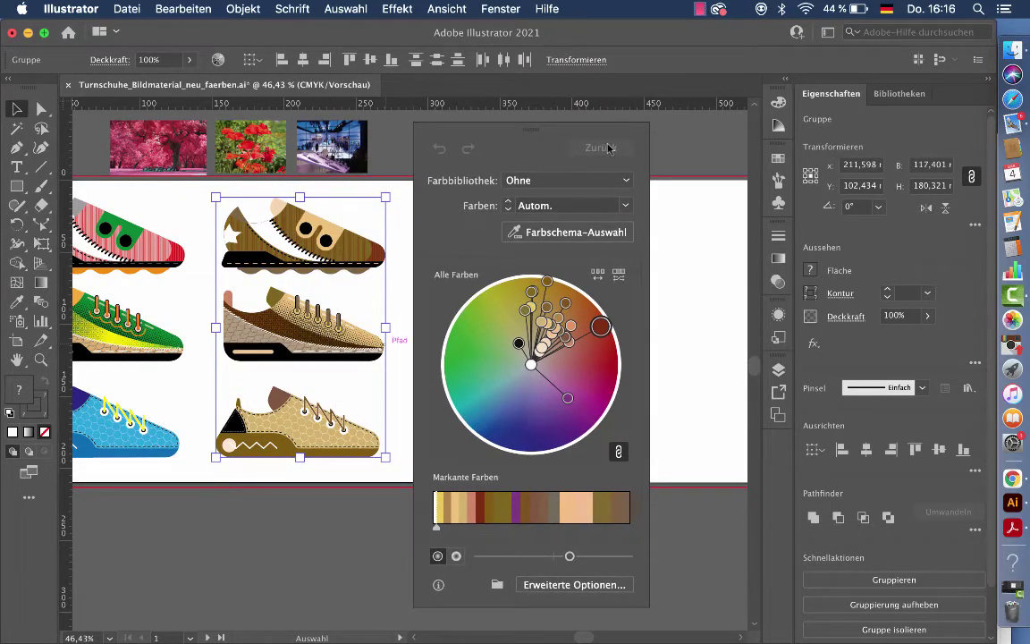
pyautogui.click(516, 232)
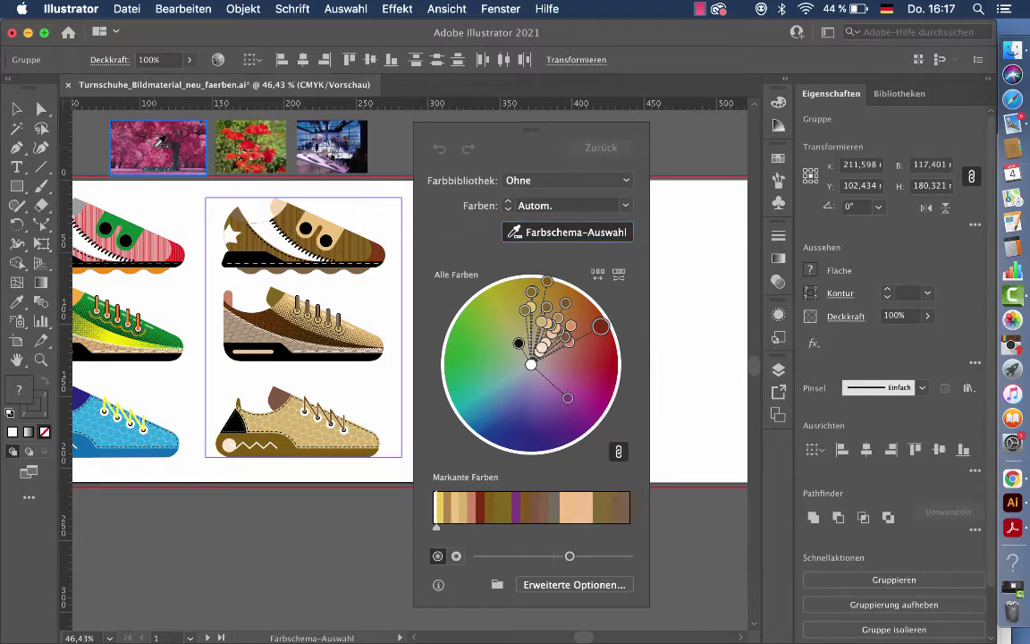
# - Sample the pink tree photo, tweak the prominent colour shares, and randomize saturation and brightness three times
pyautogui.click(159, 143)
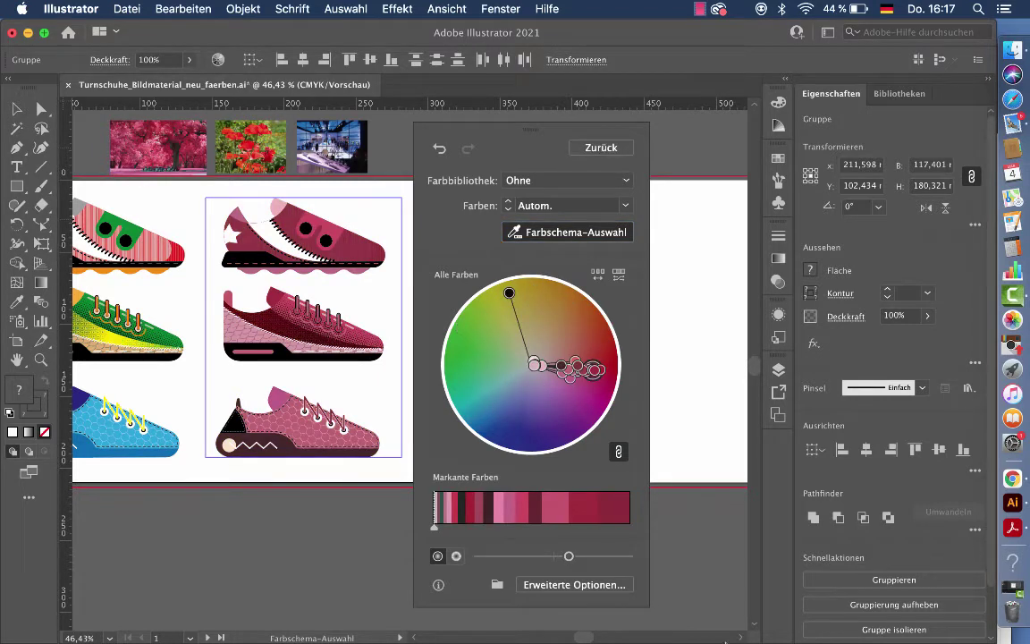
pyautogui.moveTo(463, 510)
pyautogui.mouseDown()
pyautogui.moveTo(452, 511)
pyautogui.moveTo(529, 511)
pyautogui.mouseUp()
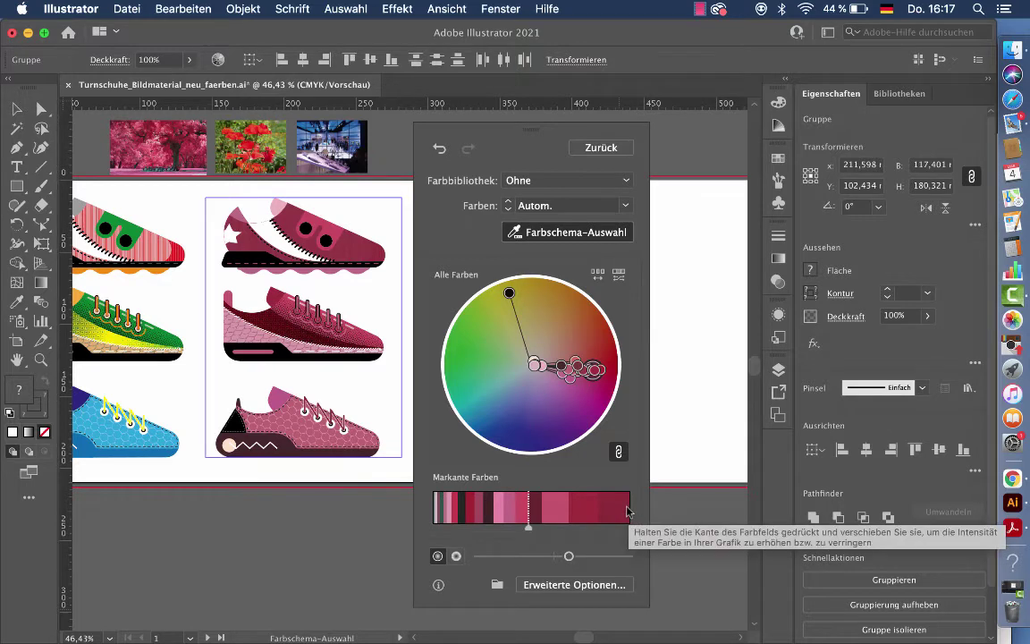
pyautogui.click(598, 509)
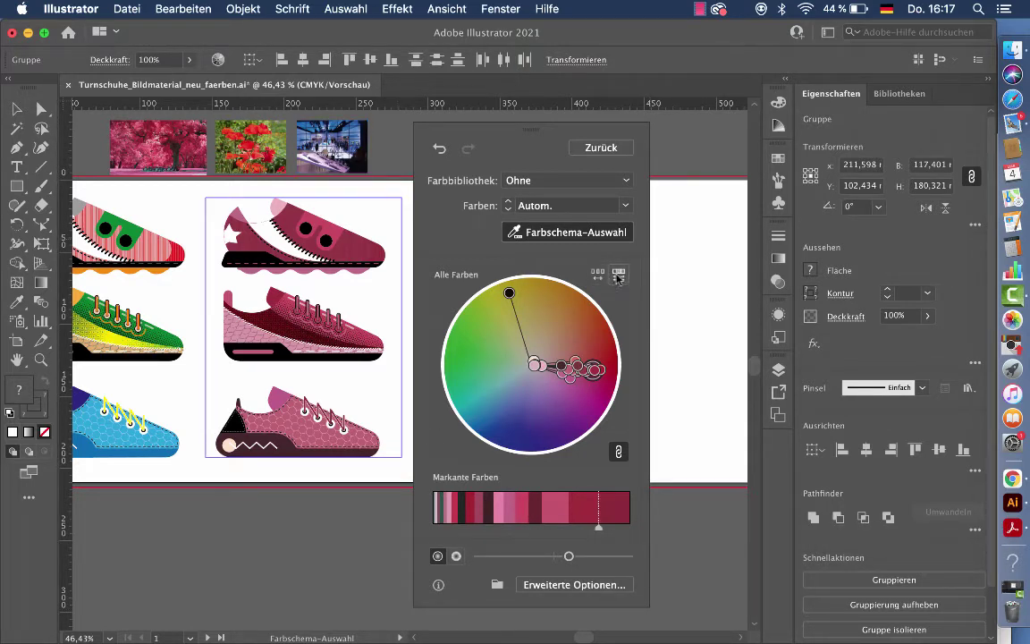
pyautogui.click(617, 277)
pyautogui.click(618, 276)
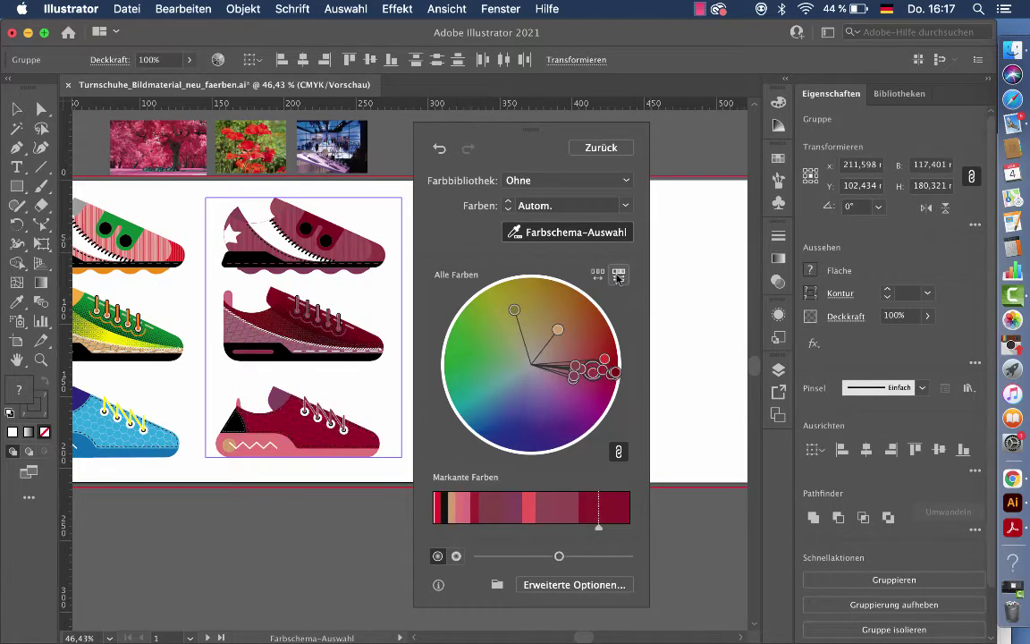
pyautogui.click(617, 277)
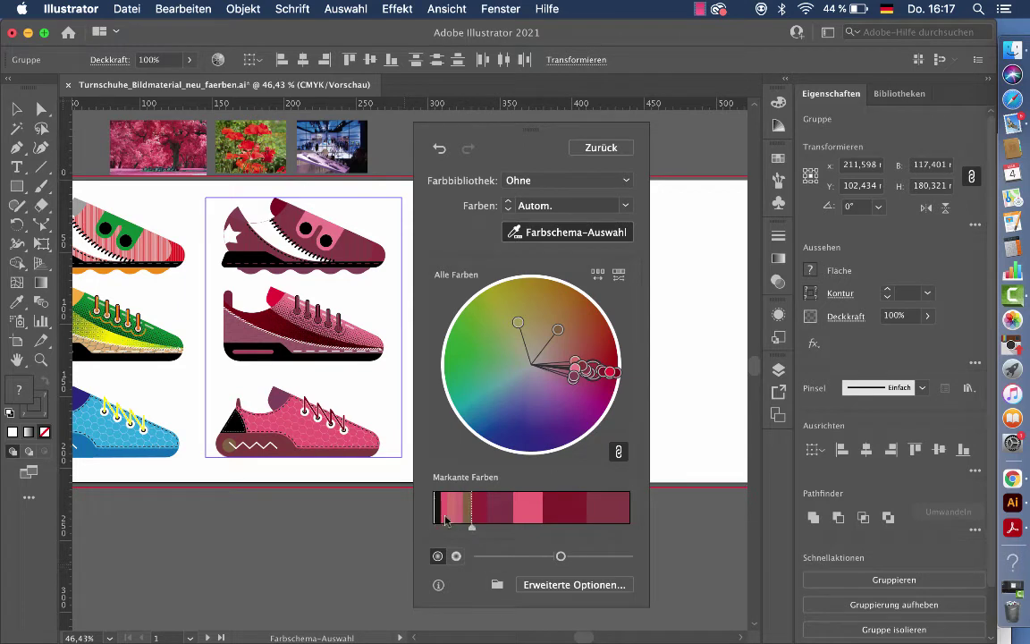
pyautogui.click(496, 585)
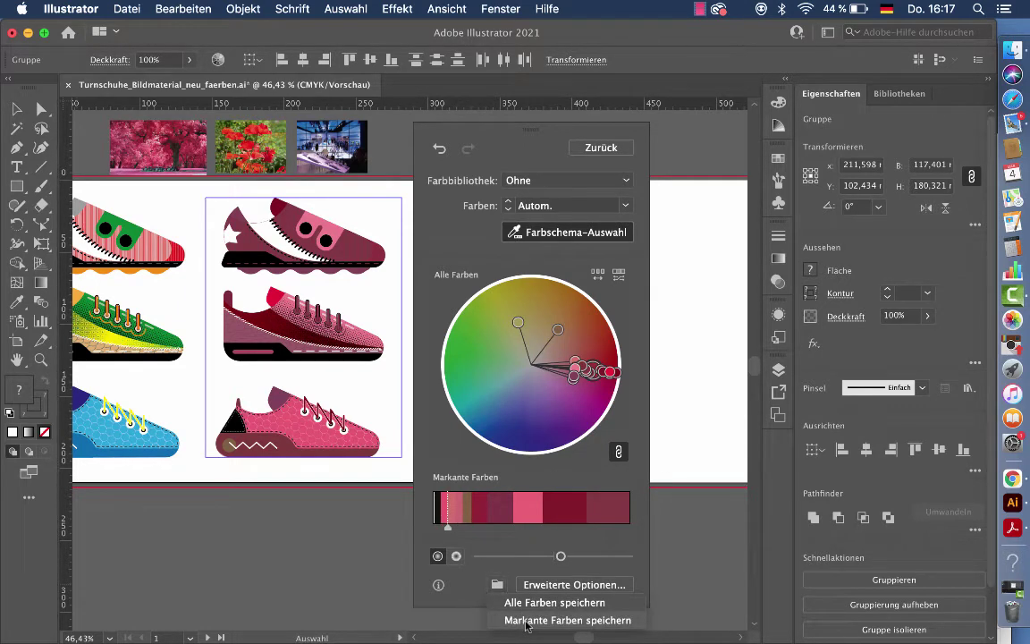
# - Save the prominent pink and wine-red colours as a swatch group, then exit the picker
pyautogui.click(528, 620)
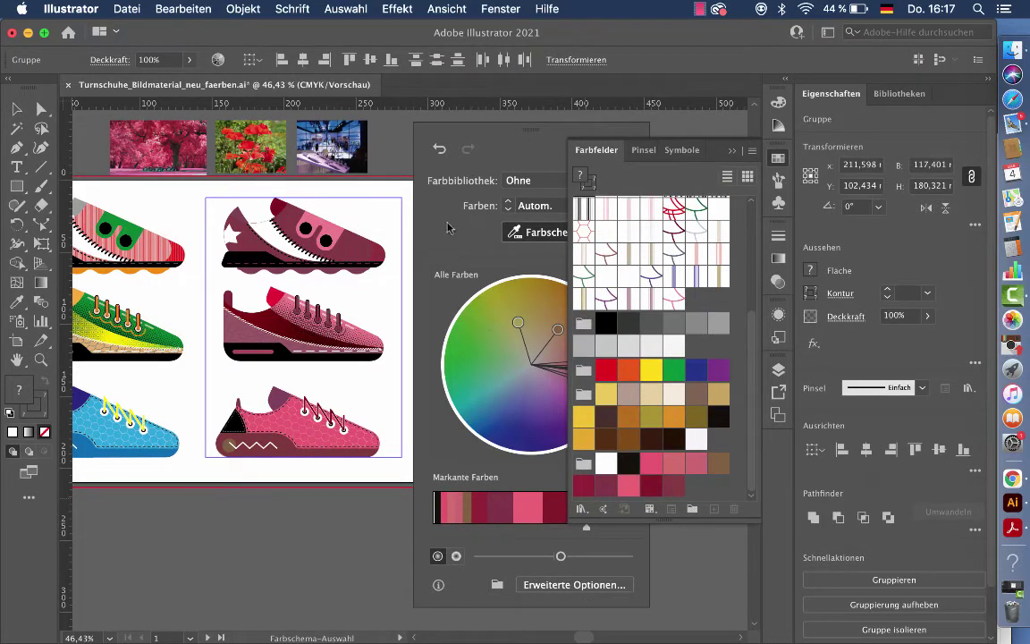
pyautogui.click(535, 236)
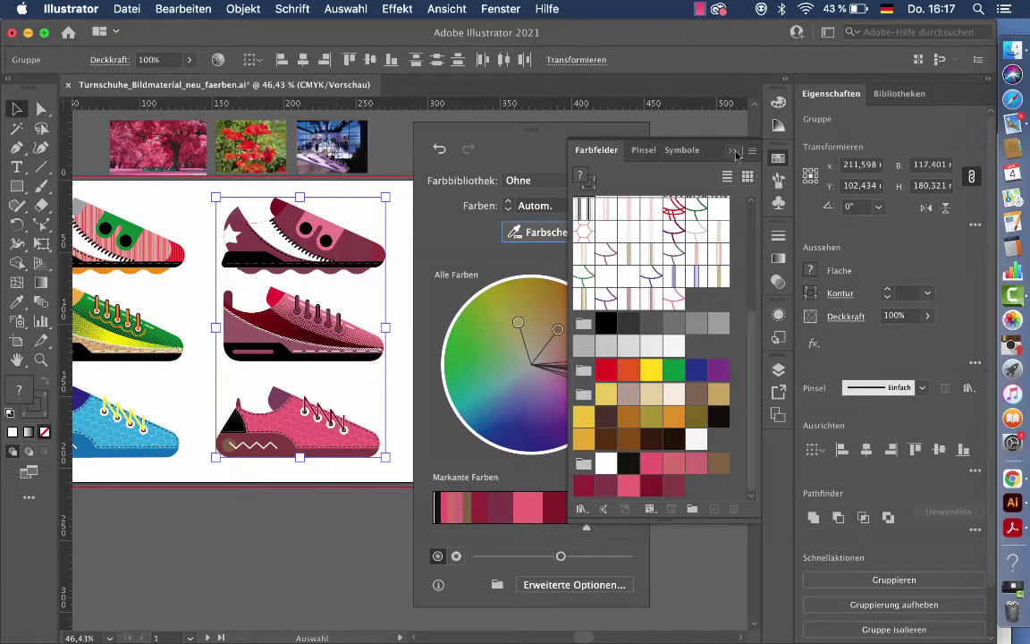
pyautogui.click(657, 138)
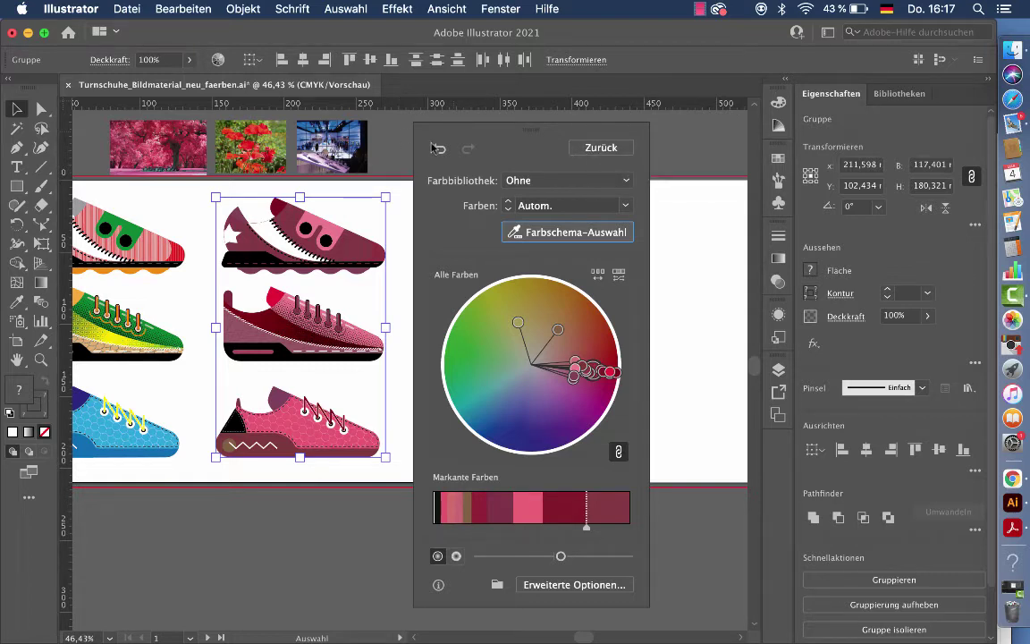
# - Step through the recolour undo/redo history to settle on the darker wine-red variation
pyautogui.click(438, 149)
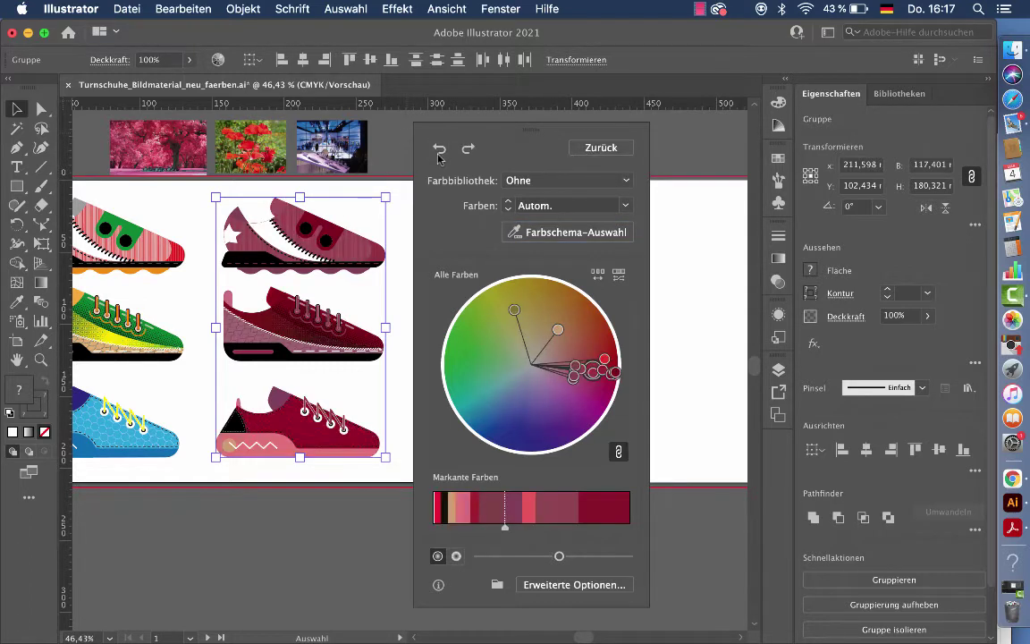
pyautogui.click(467, 150)
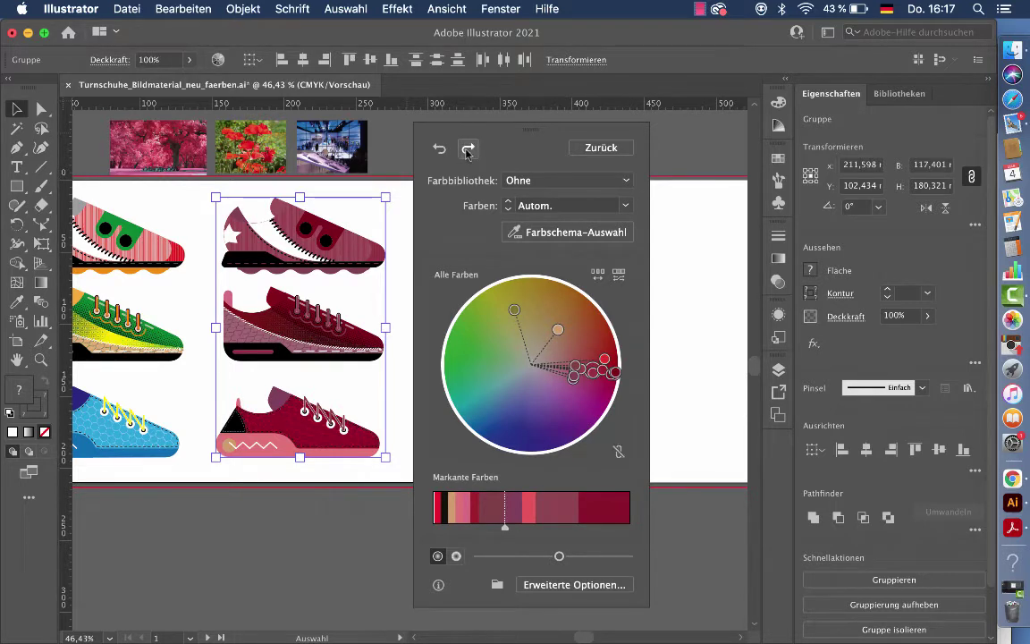
pyautogui.click(466, 150)
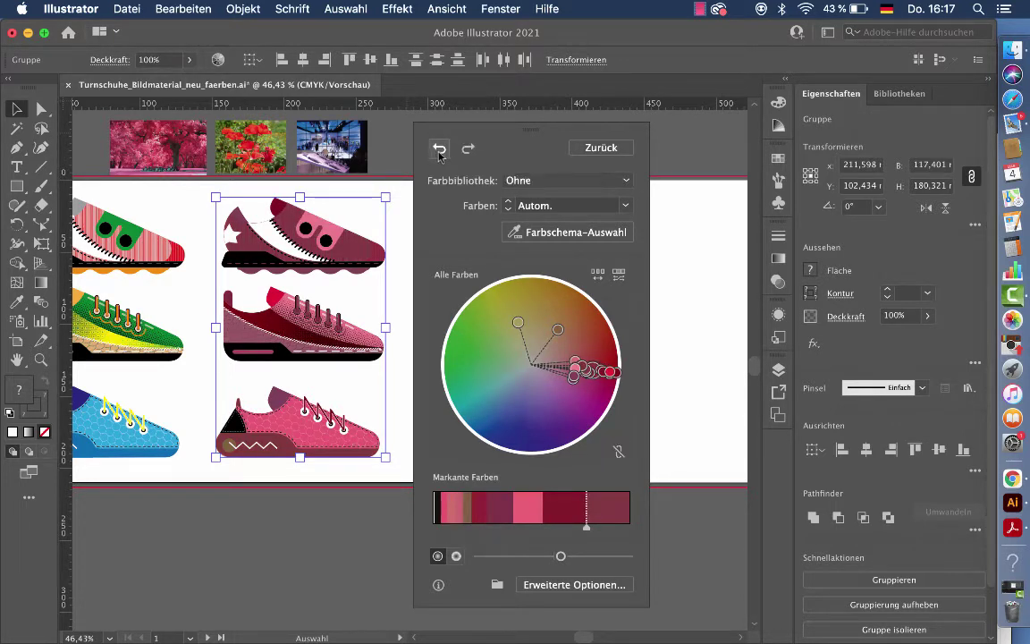
pyautogui.click(438, 152)
pyautogui.click(438, 152)
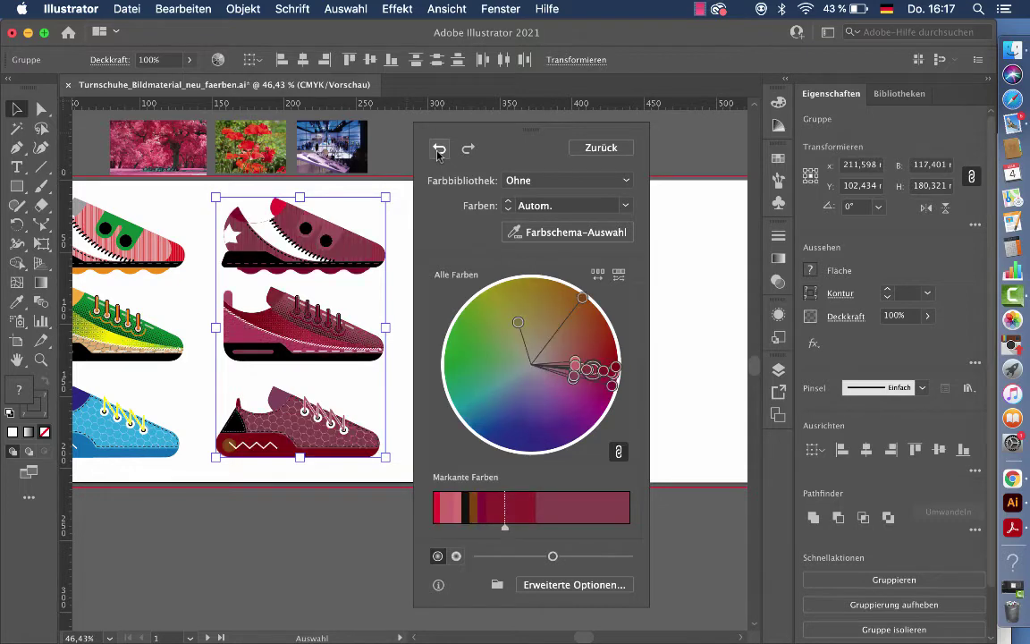
pyautogui.click(438, 152)
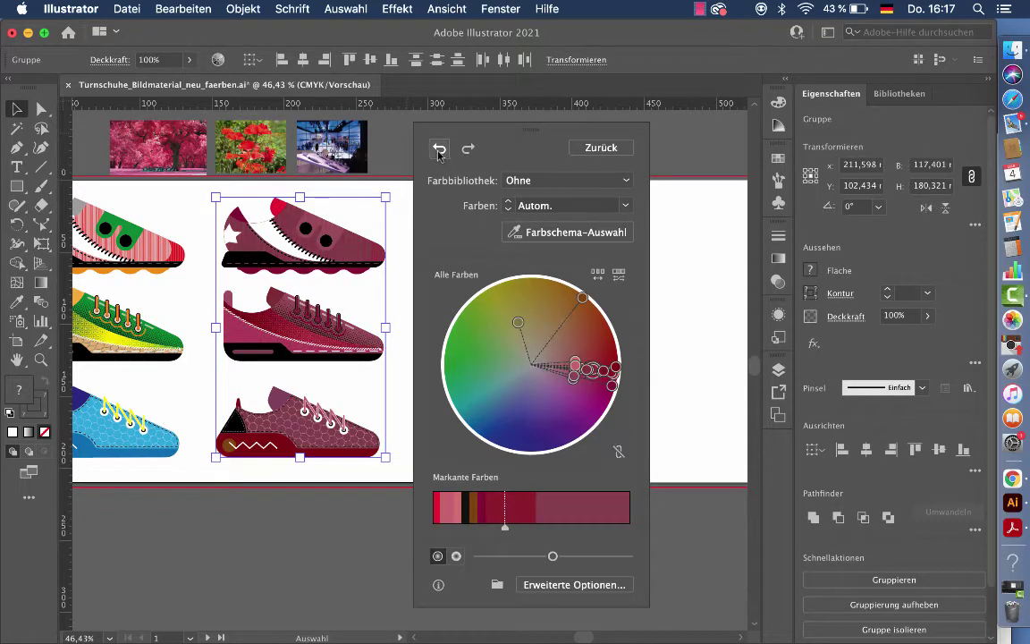
pyautogui.click(439, 156)
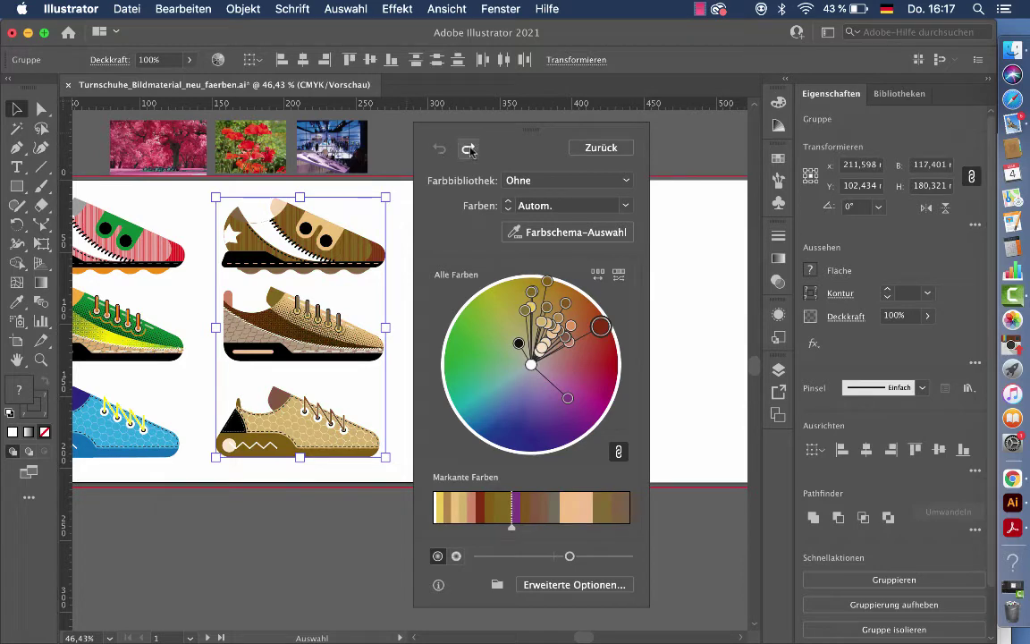
pyautogui.click(467, 150)
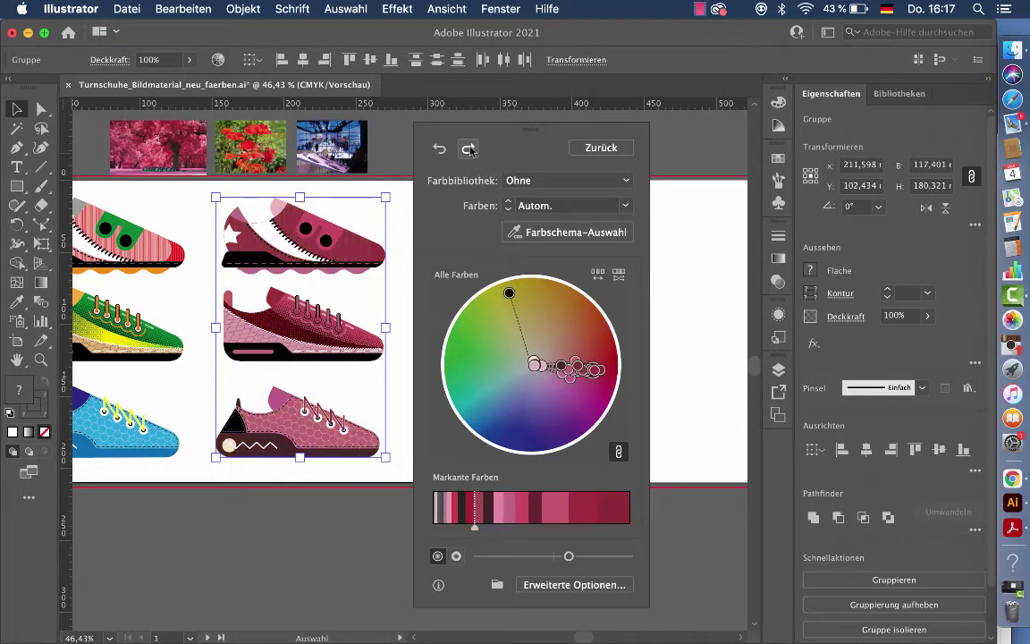
pyautogui.click(439, 150)
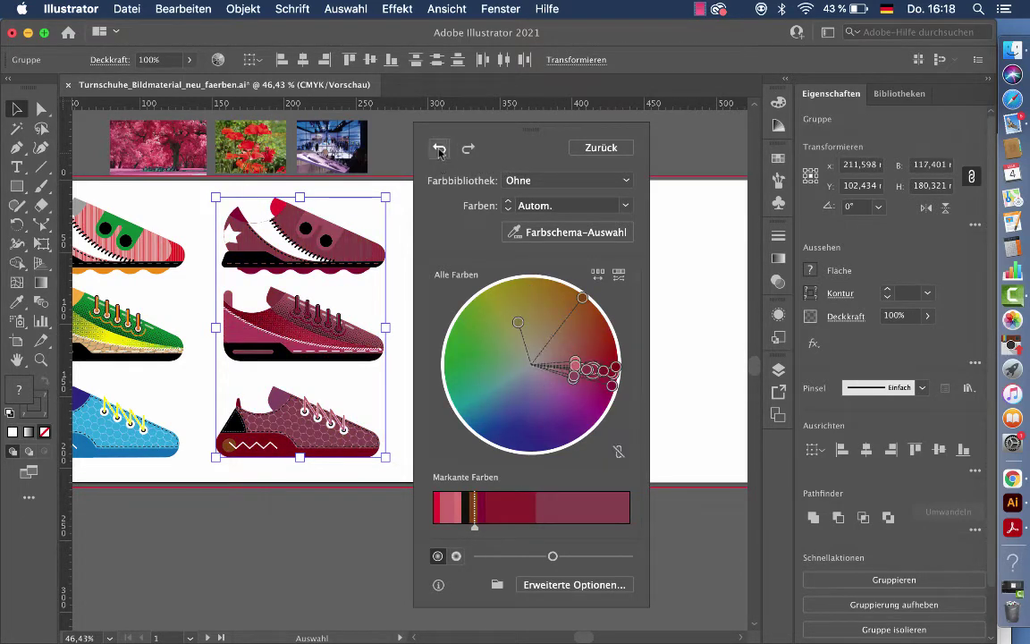
pyautogui.click(467, 149)
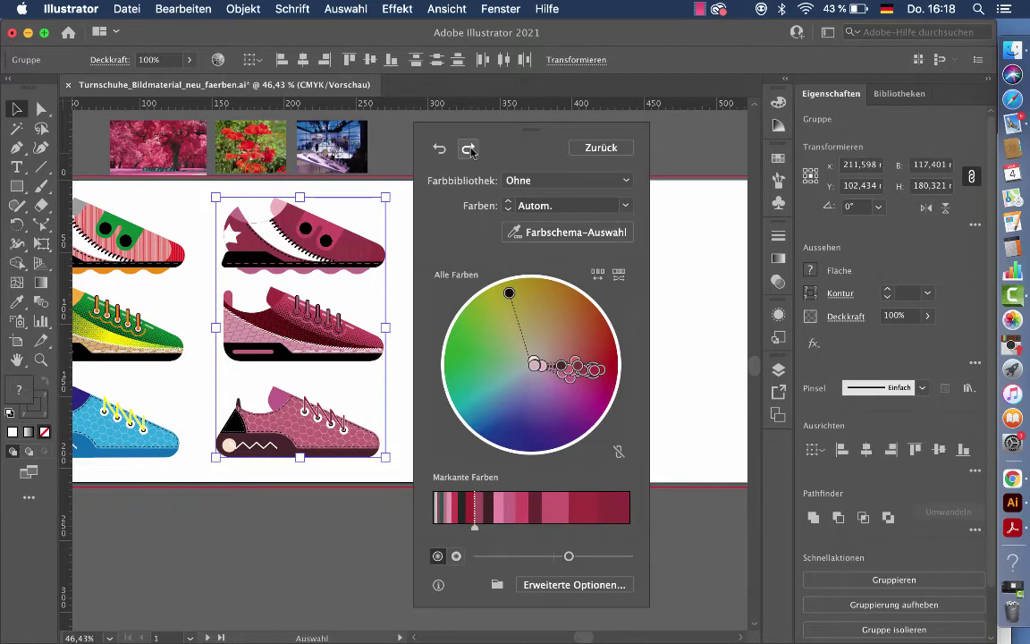
pyautogui.click(468, 150)
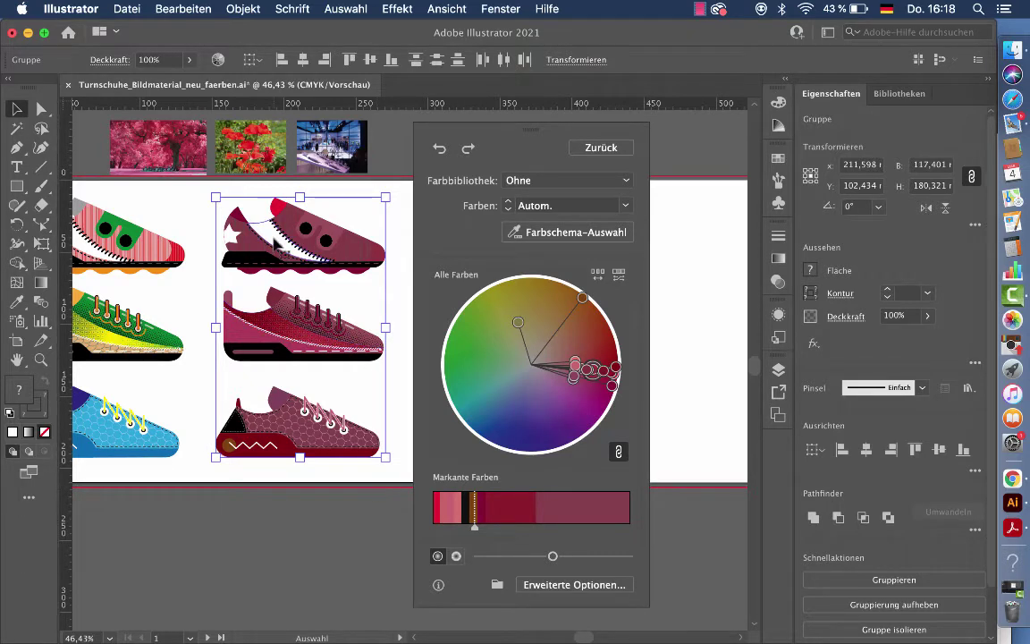
# - Finish recolouring, then Alt-drag a copy of the original left sneaker column onto the second artboard
pyautogui.click(396, 133)
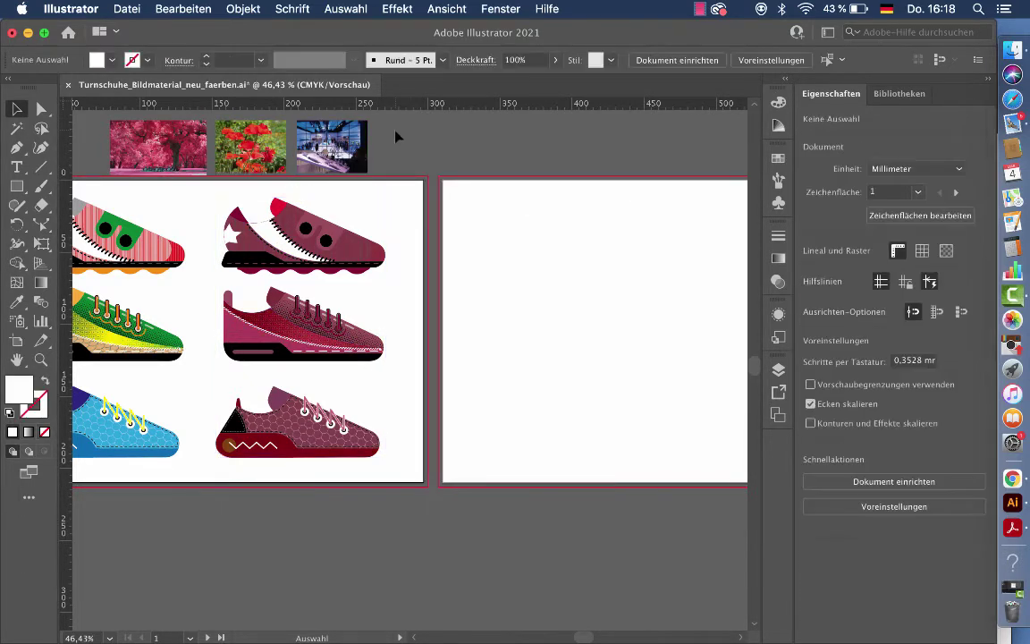
pyautogui.hscroll(-5, 476, 354)
pyautogui.scroll(-2, 476, 354)
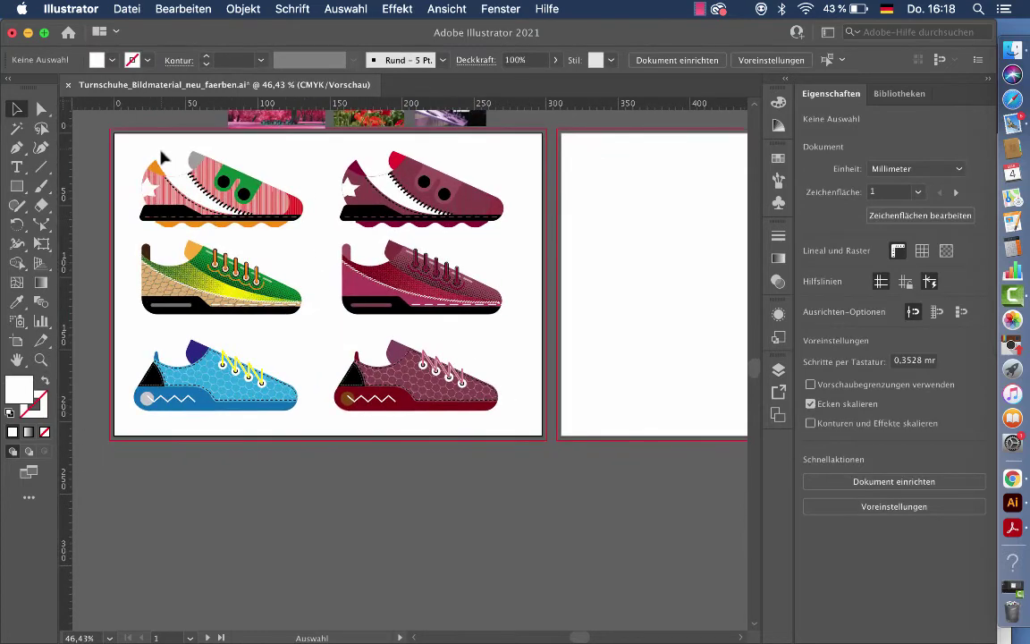
pyautogui.click(213, 362)
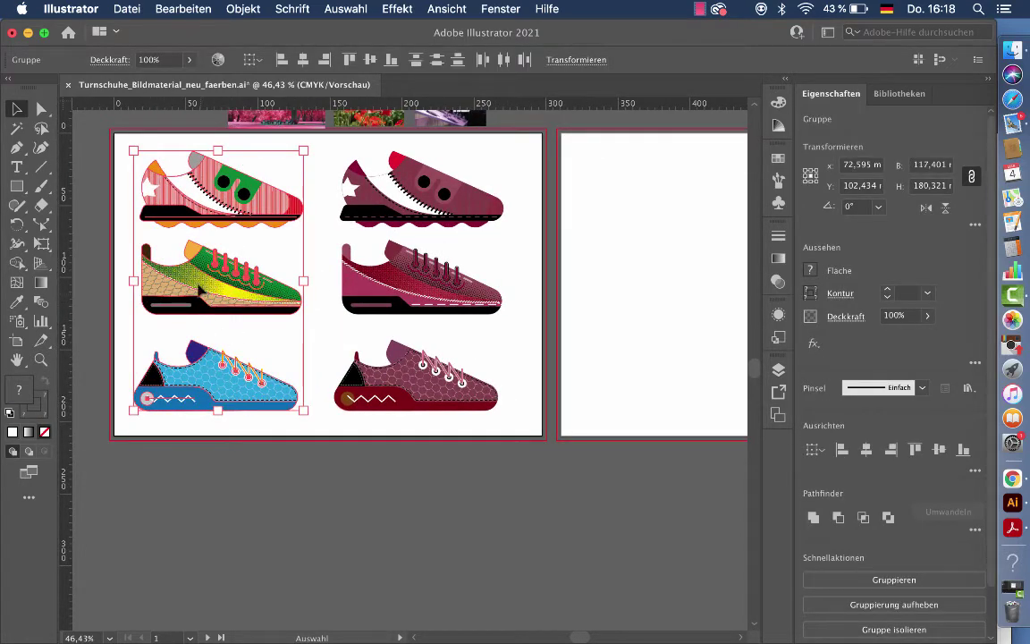
pyautogui.moveTo(210, 261)
pyautogui.mouseDown()
pyautogui.moveTo(575, 290)
pyautogui.moveTo(653, 284)
pyautogui.moveTo(409, 330)
pyautogui.mouseUp()
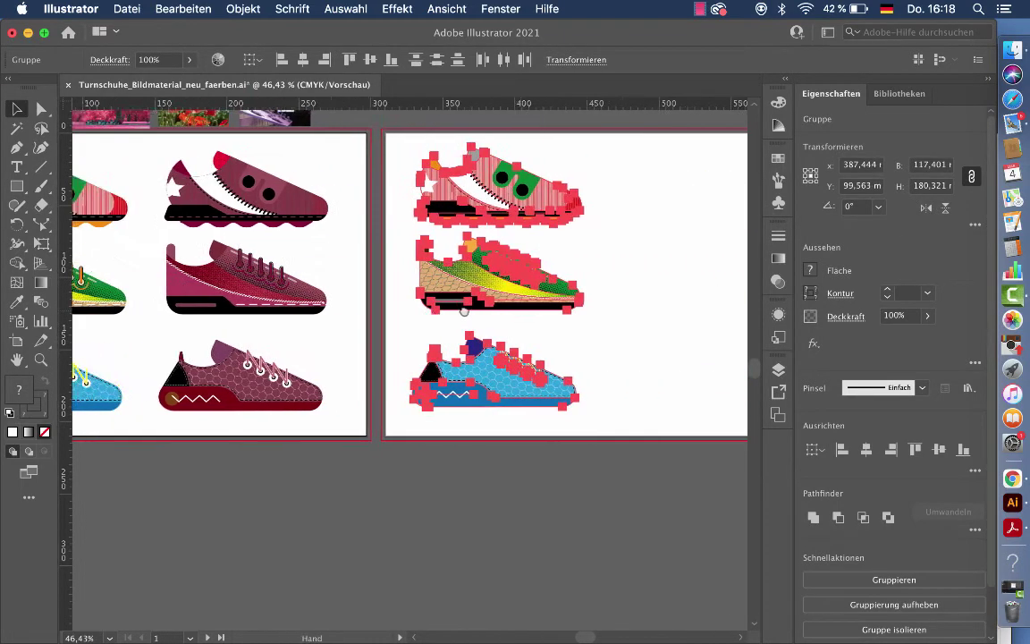
# - Open Recolor Artwork for the copied sneaker column
pyautogui.scroll(4, 416, 296)
pyautogui.hscroll(-5, 416, 297)
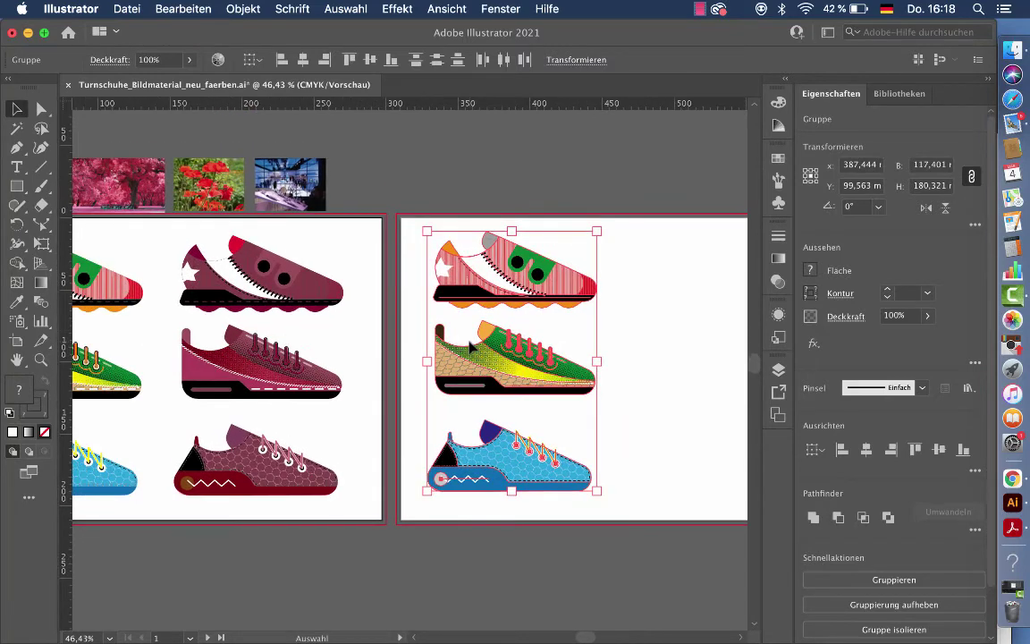
pyautogui.hscroll(-1, 218, 202)
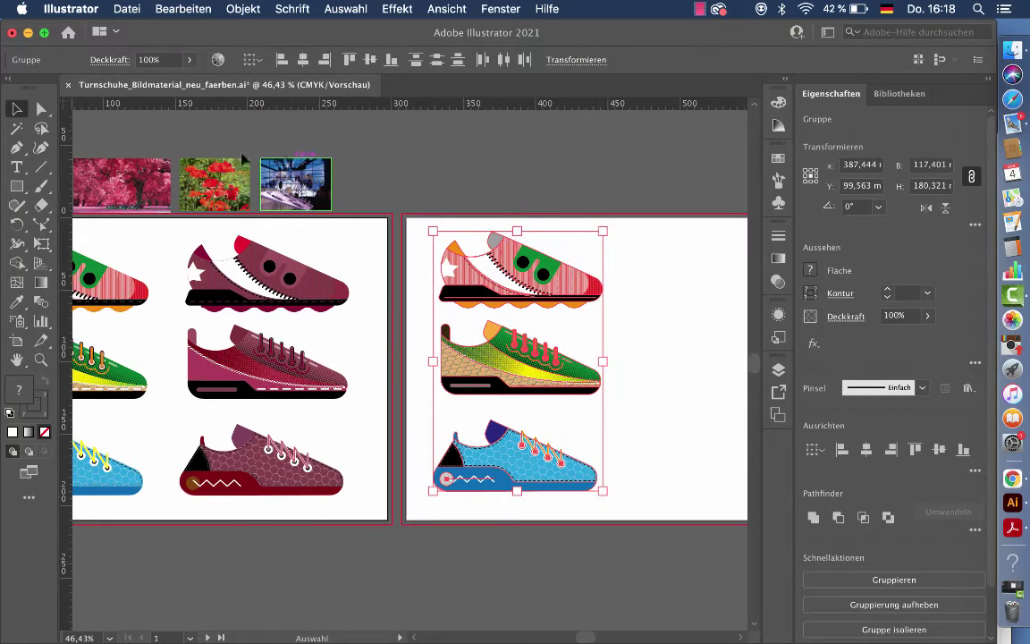
pyautogui.click(217, 59)
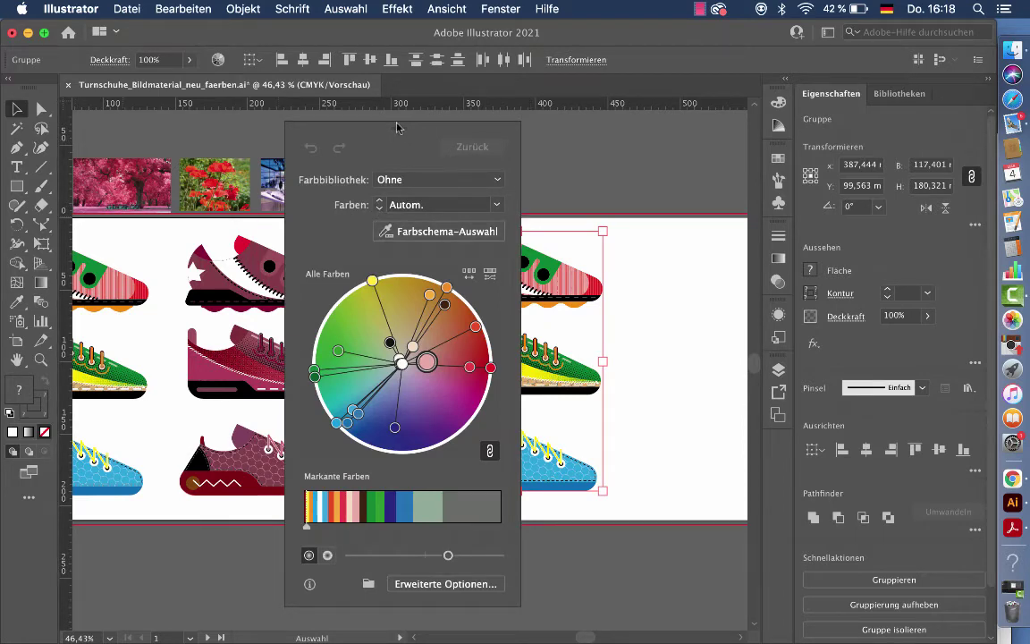
# - Move the recolour panel off the copied sneakers and switch to the colour-theme picker
pyautogui.moveTo(396, 132); pyautogui.dragTo(609, 127)
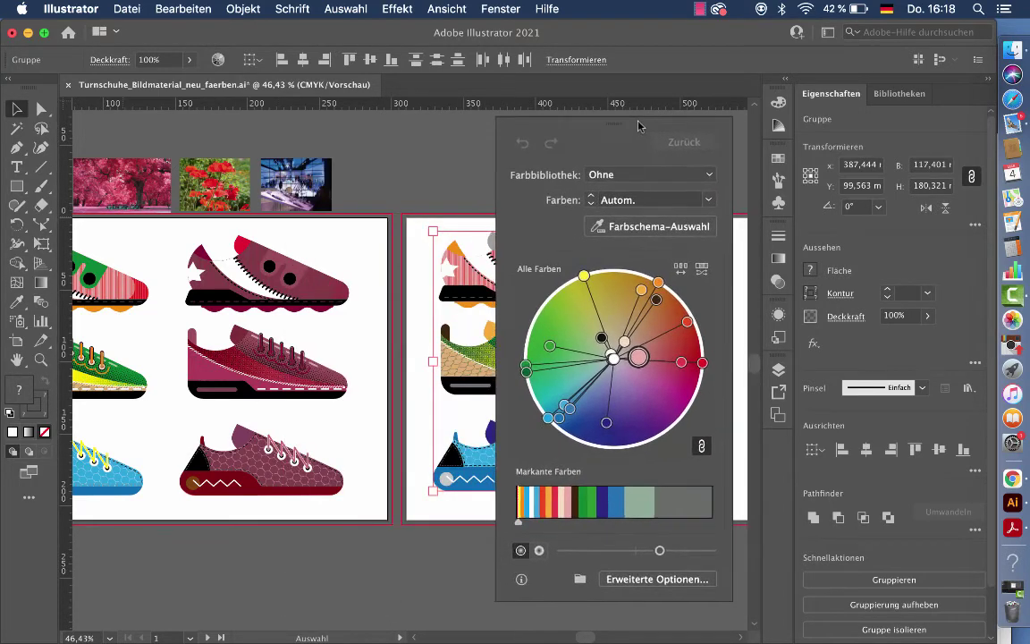
pyautogui.hscroll(3, 425, 253)
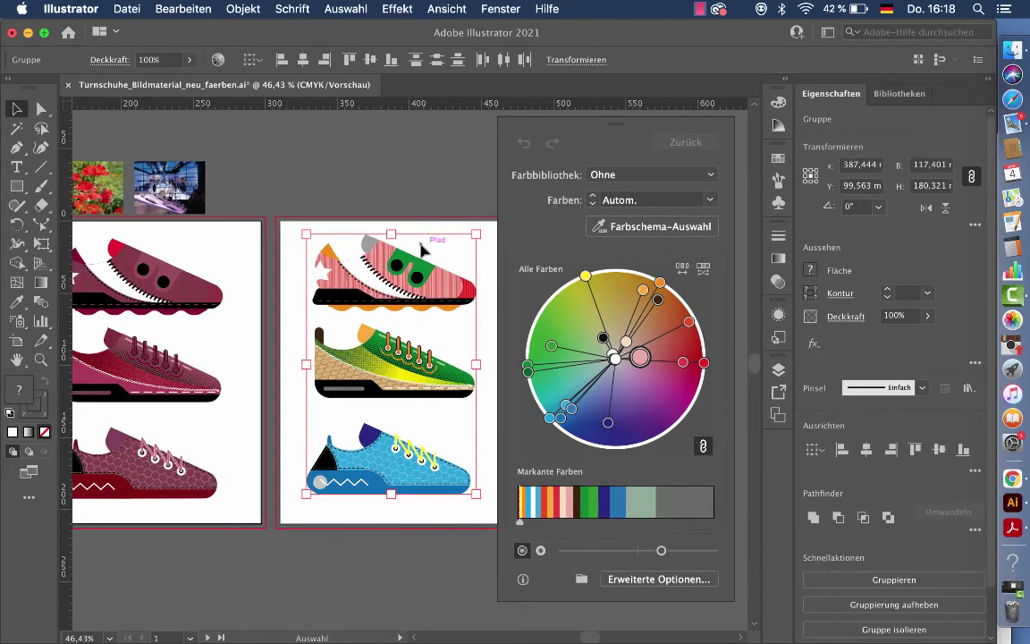
pyautogui.hscroll(1, 425, 253)
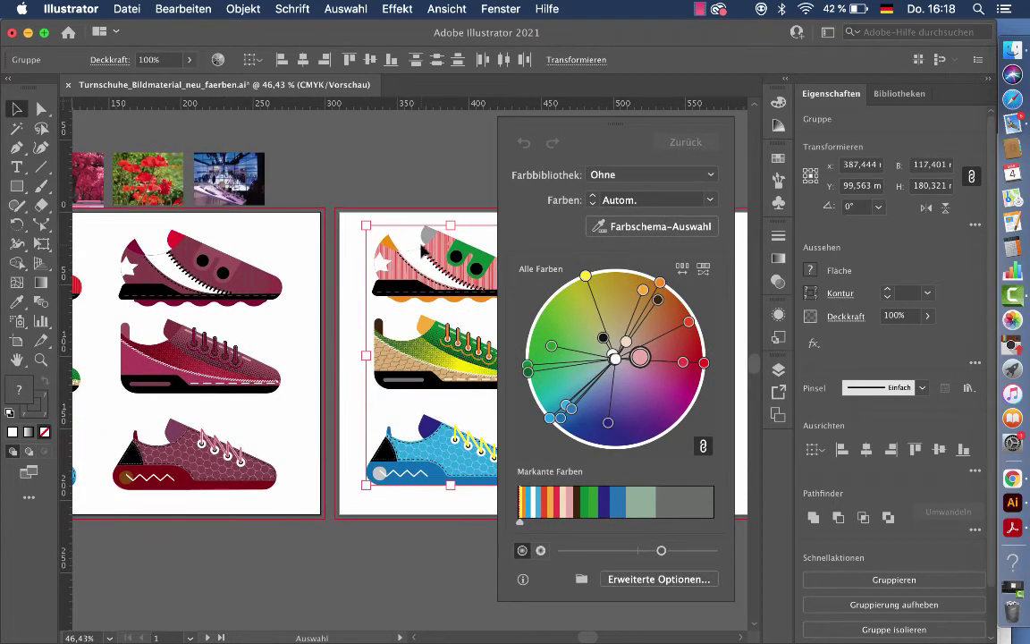
pyautogui.click(626, 228)
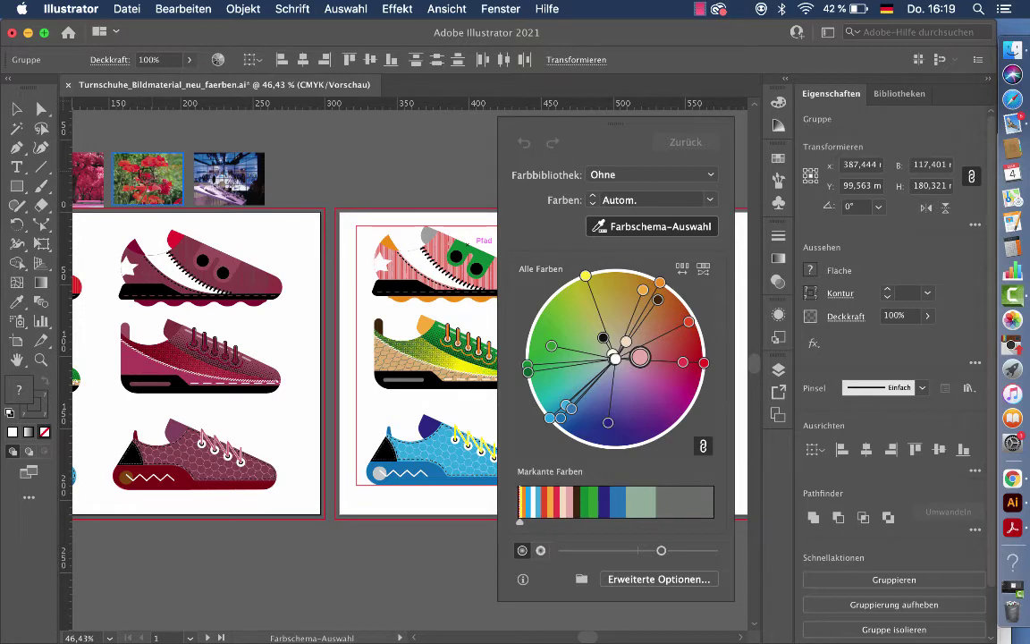
# - Sample the copied sneaker column's colours from the red flower photo
pyautogui.click(157, 175)
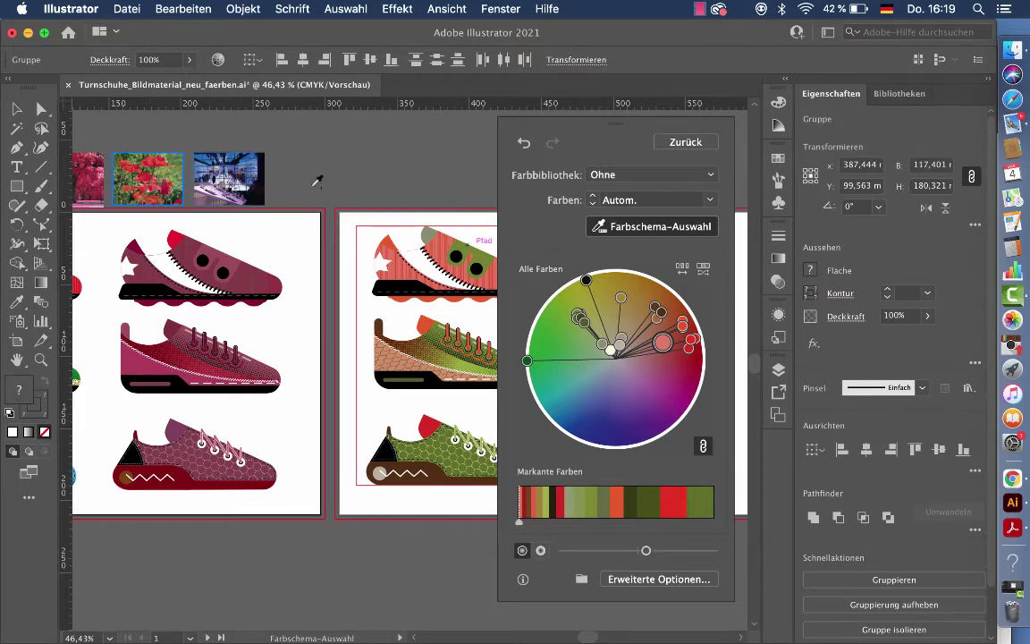
pyautogui.hscroll(3, 380, 179)
pyautogui.scroll(-2, 379, 179)
pyautogui.hscroll(-3, 379, 179)
pyautogui.scroll(1, 380, 178)
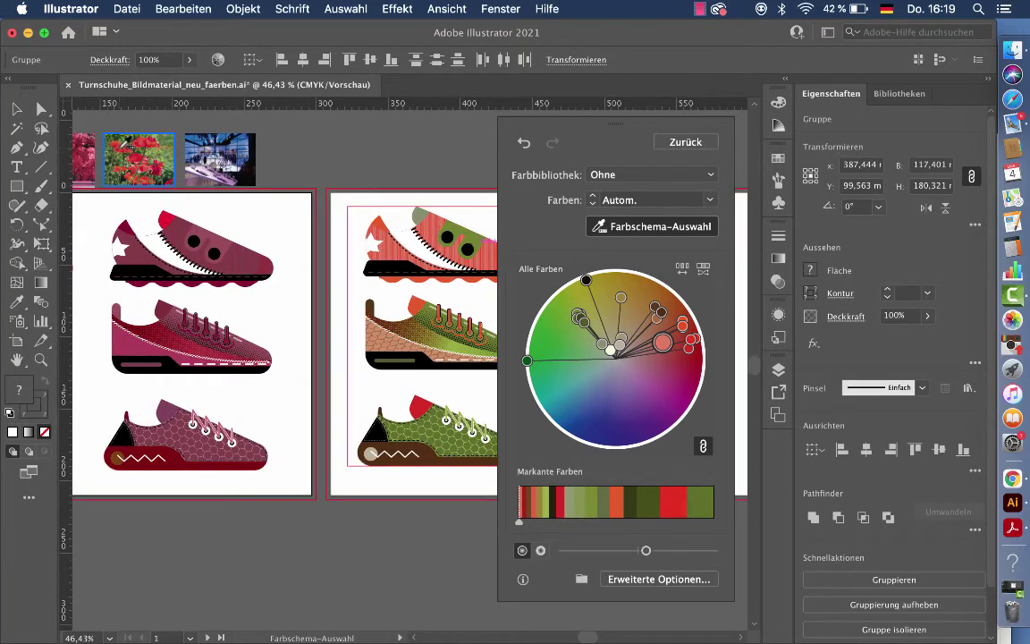
pyautogui.hscroll(3, 300, 250)
pyautogui.scroll(-1, 300, 251)
pyautogui.hscroll(1, 300, 250)
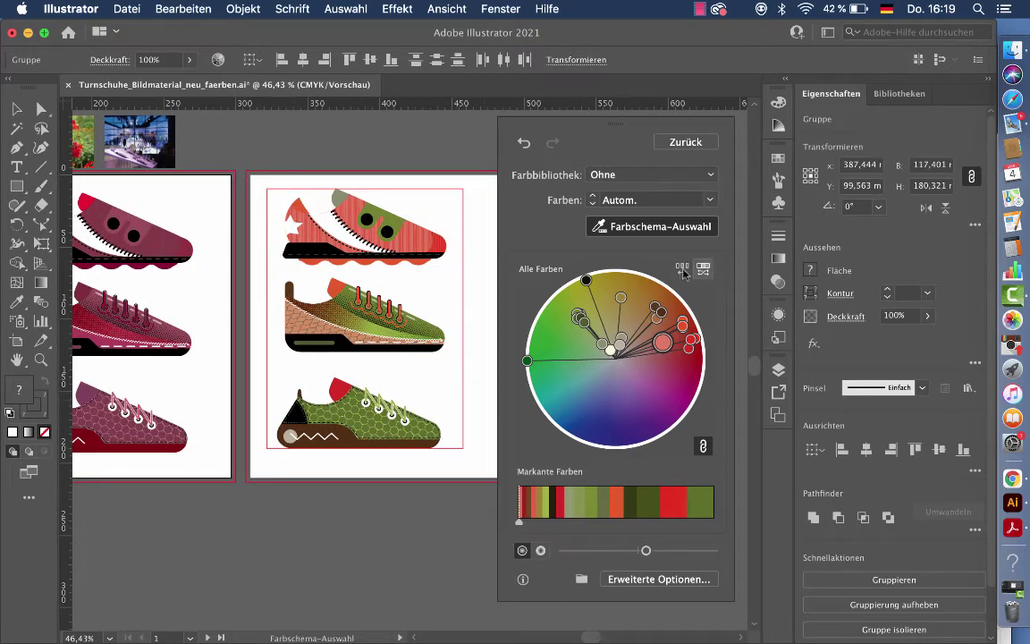
pyautogui.hscroll(2, 353, 357)
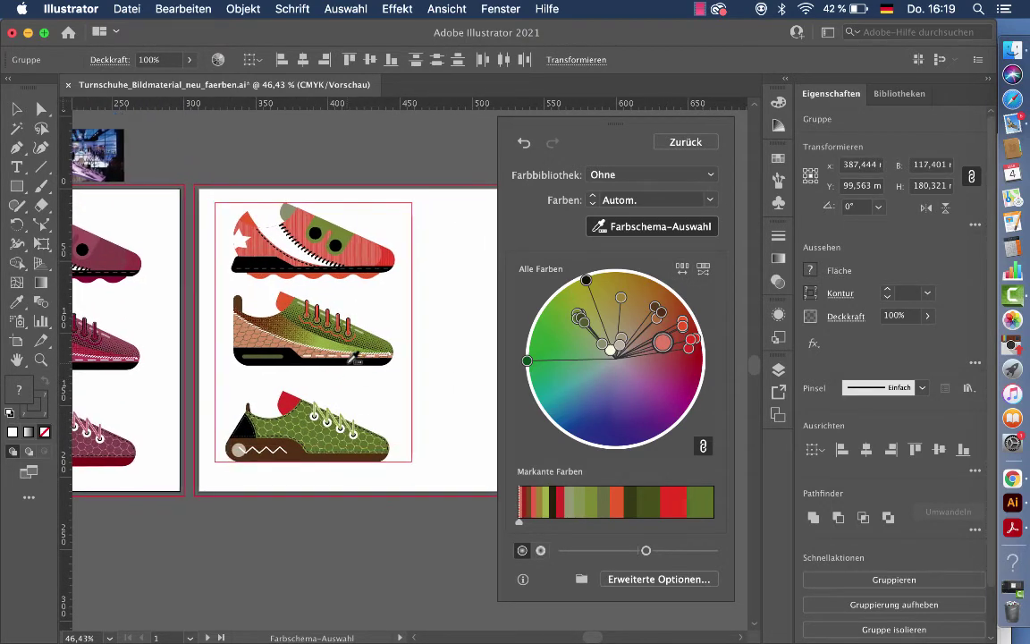
pyautogui.hscroll(-5, 354, 357)
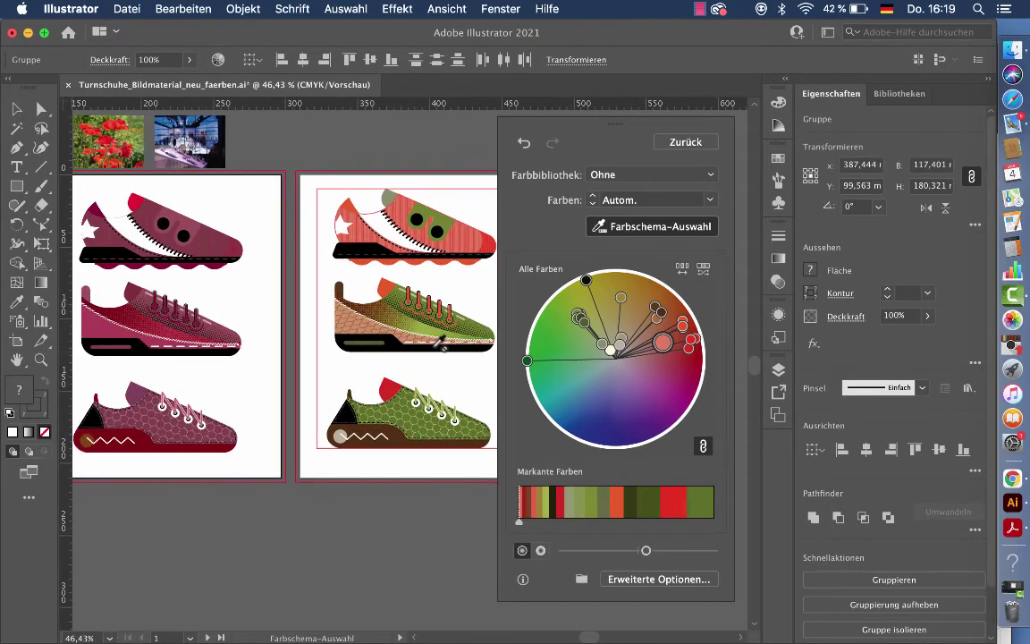
# - Shuffle the colour order and randomize saturation and brightness several times
pyautogui.click(704, 268)
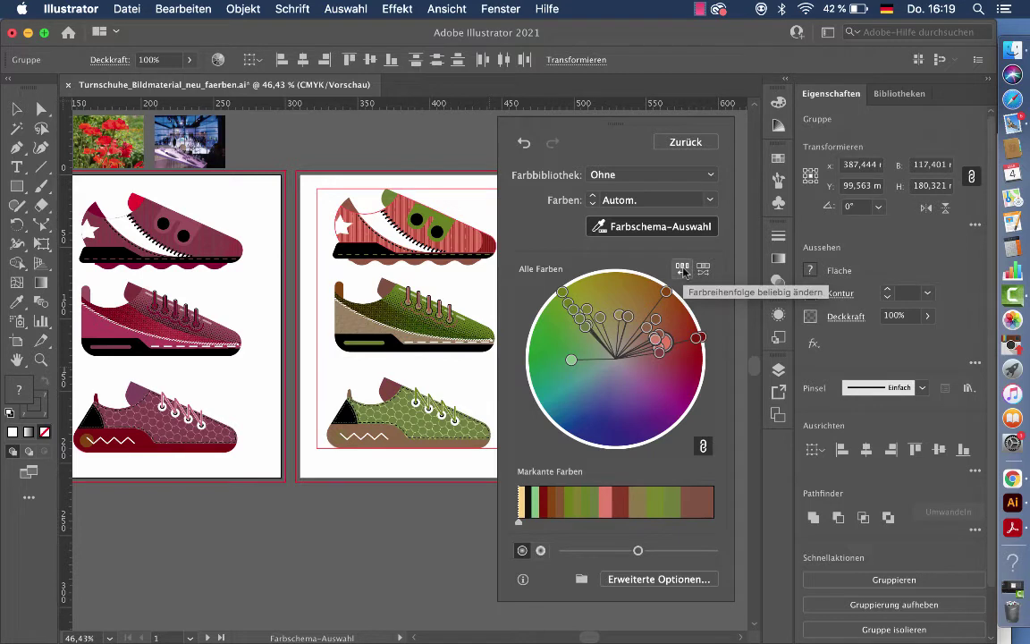
pyautogui.click(683, 270)
pyautogui.click(683, 271)
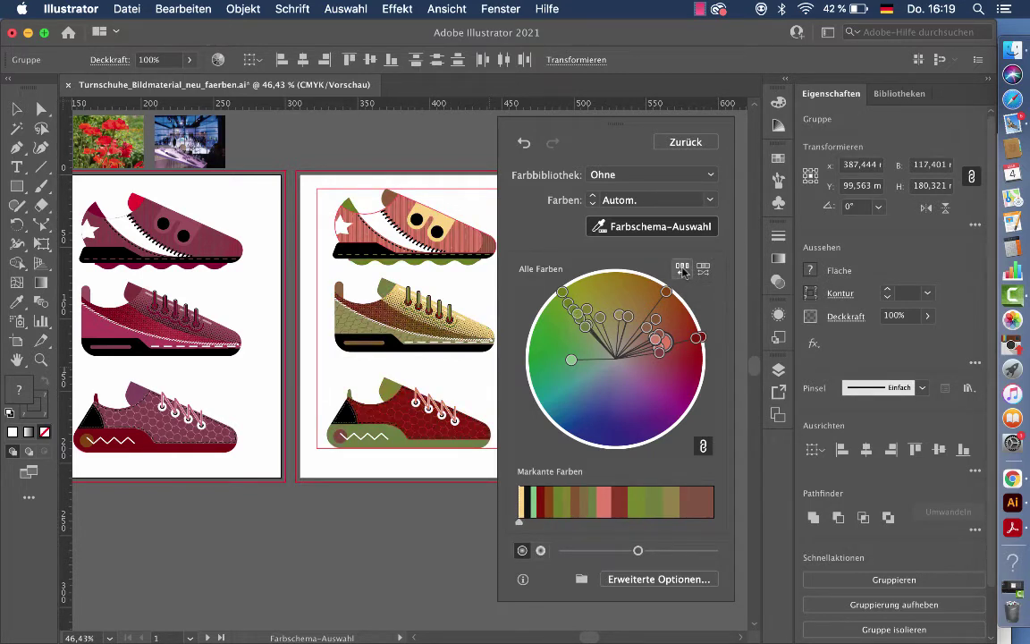
pyautogui.click(683, 270)
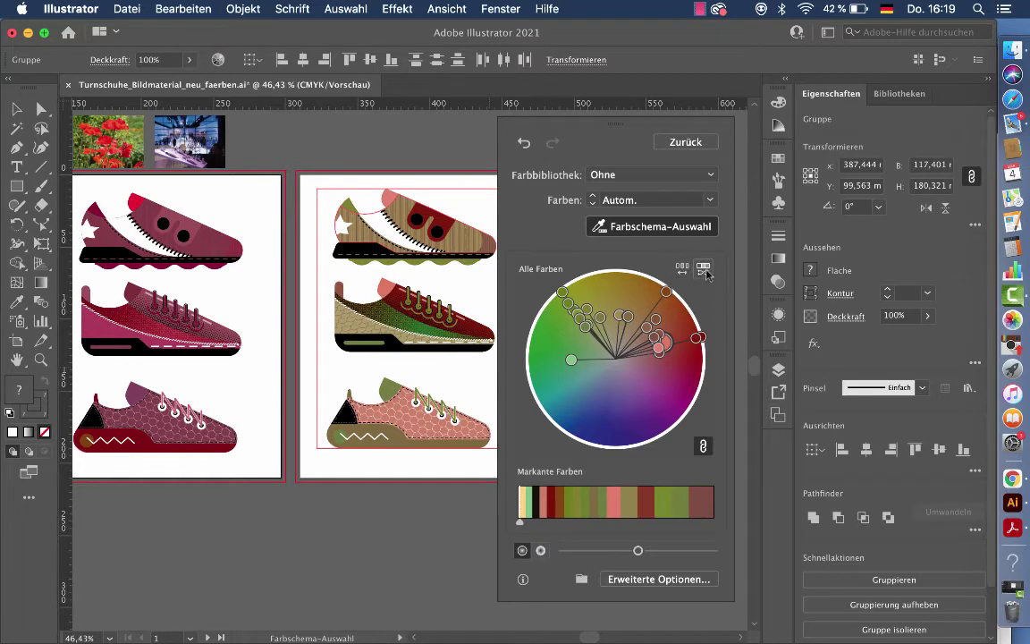
pyautogui.click(706, 274)
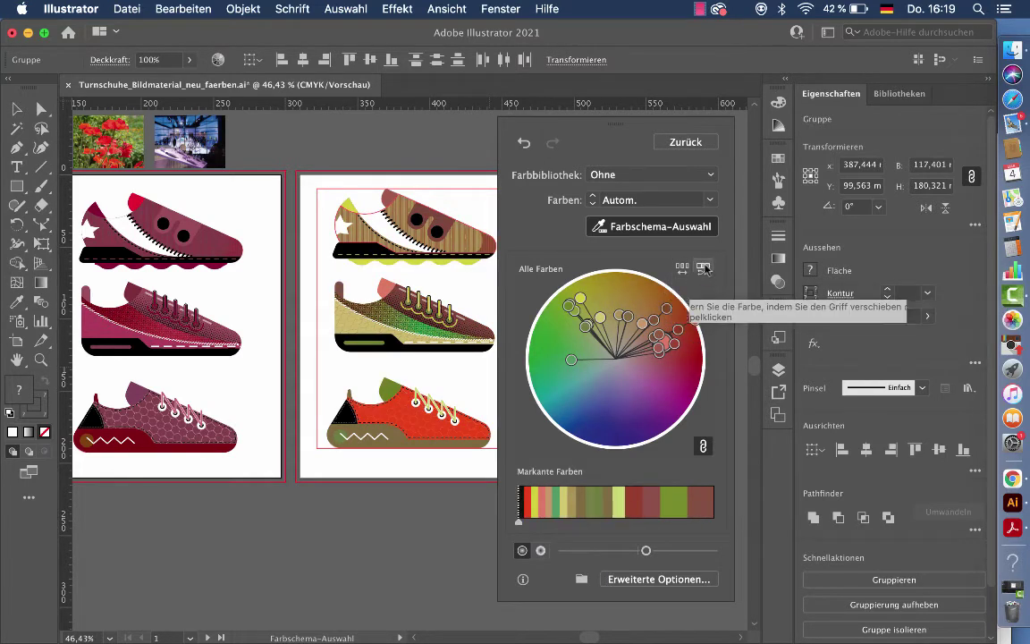
pyautogui.click(705, 269)
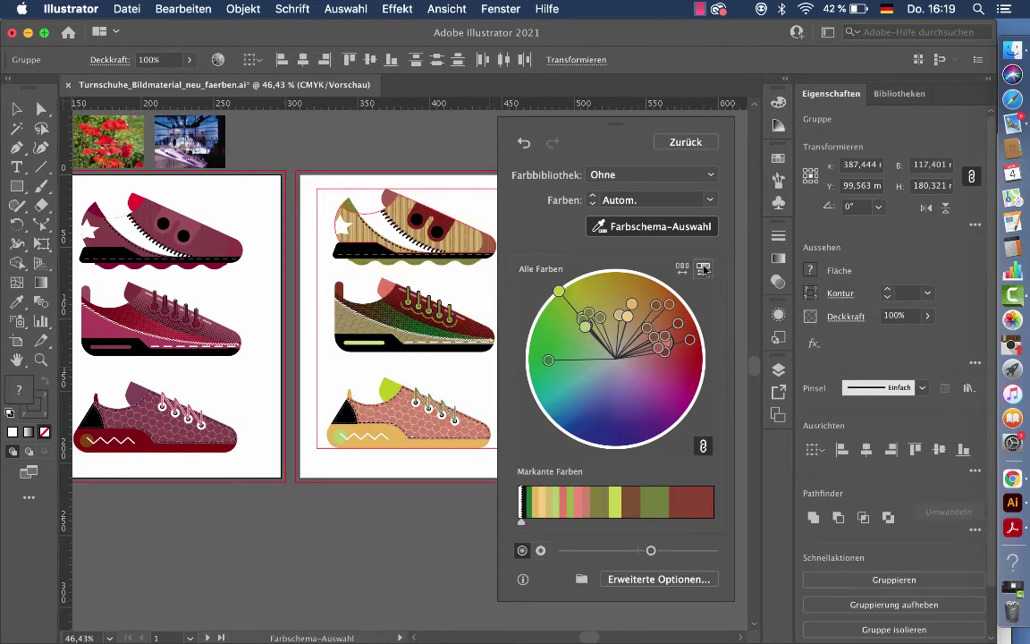
pyautogui.click(705, 269)
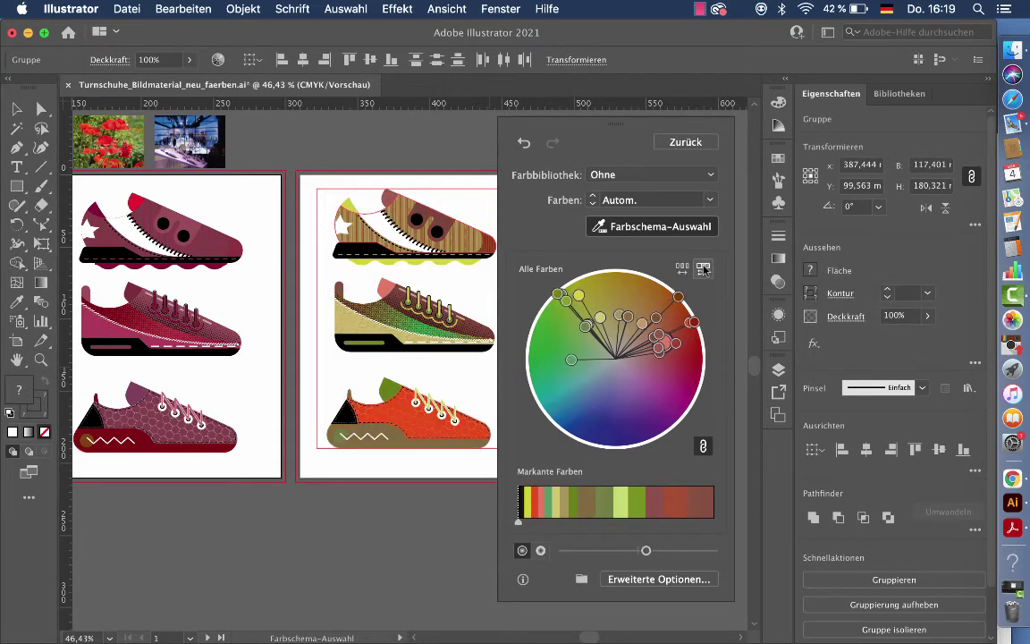
# - Undo two colour variations, then redo both of them
pyautogui.click(525, 143)
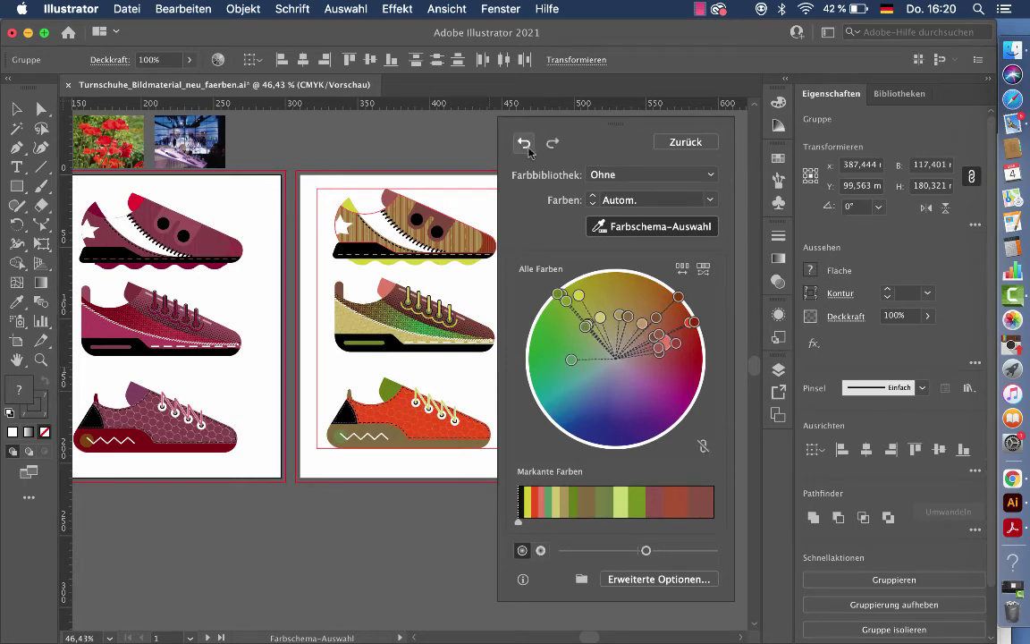
pyautogui.click(525, 144)
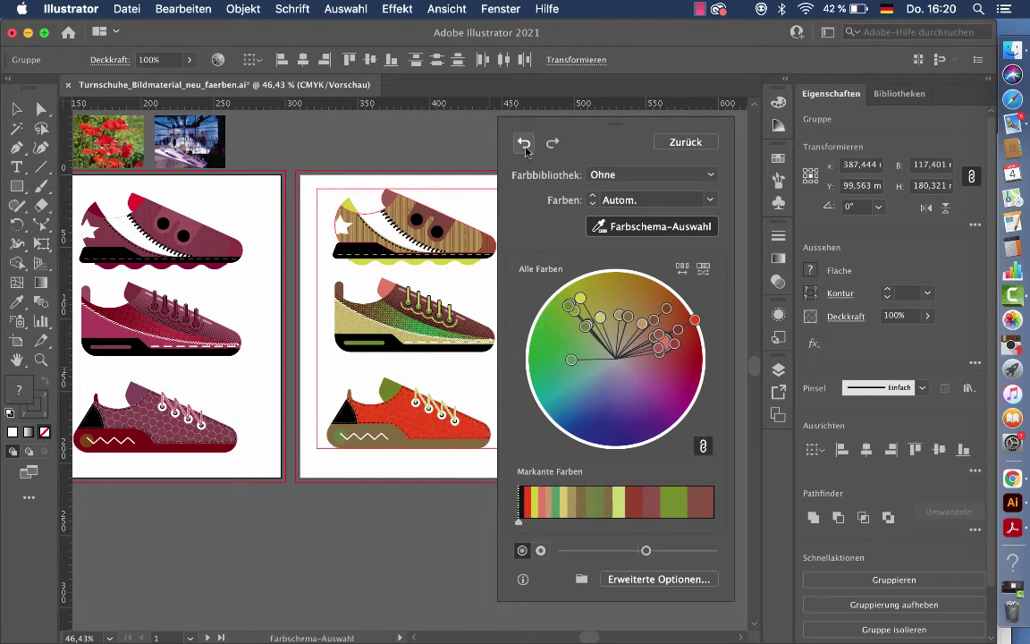
pyautogui.click(552, 144)
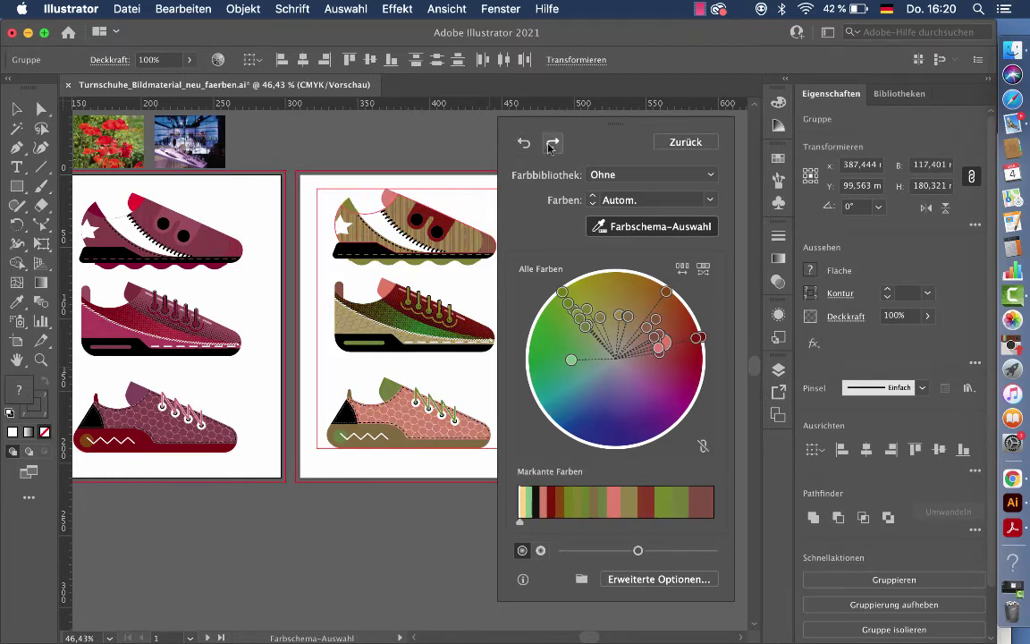
pyautogui.click(551, 144)
pyautogui.hscroll(3, 378, 307)
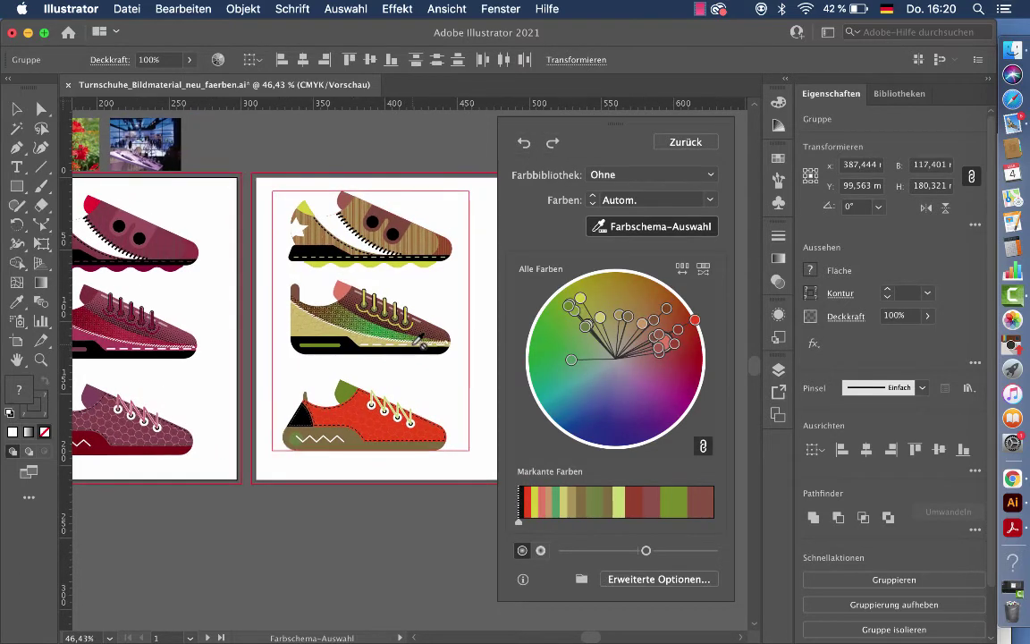
# - Save the prominent brown, green and orange-red colours as a new swatch group
pyautogui.click(581, 579)
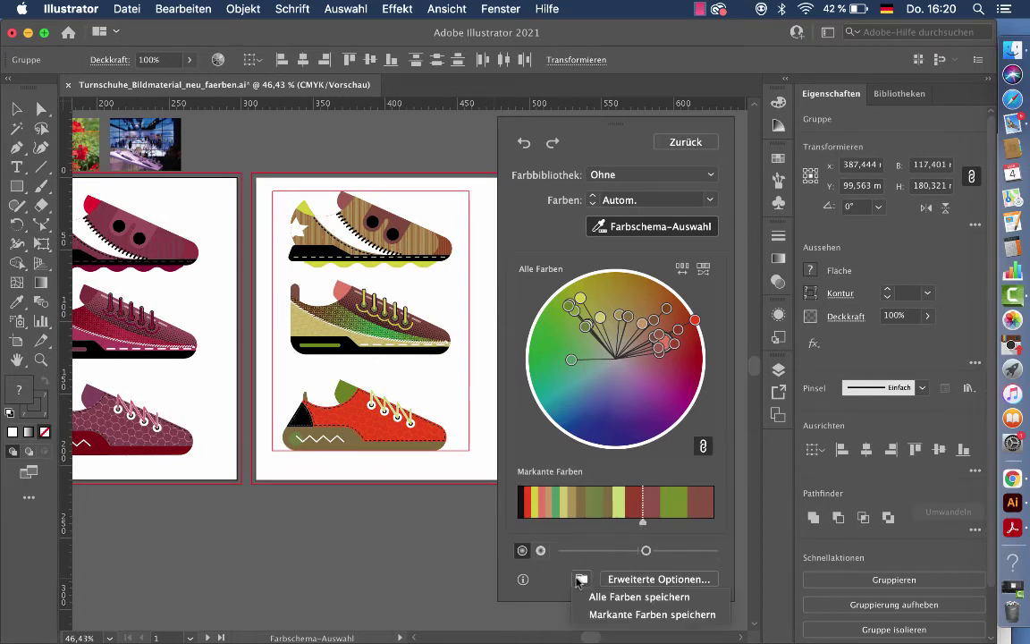
pyautogui.click(627, 616)
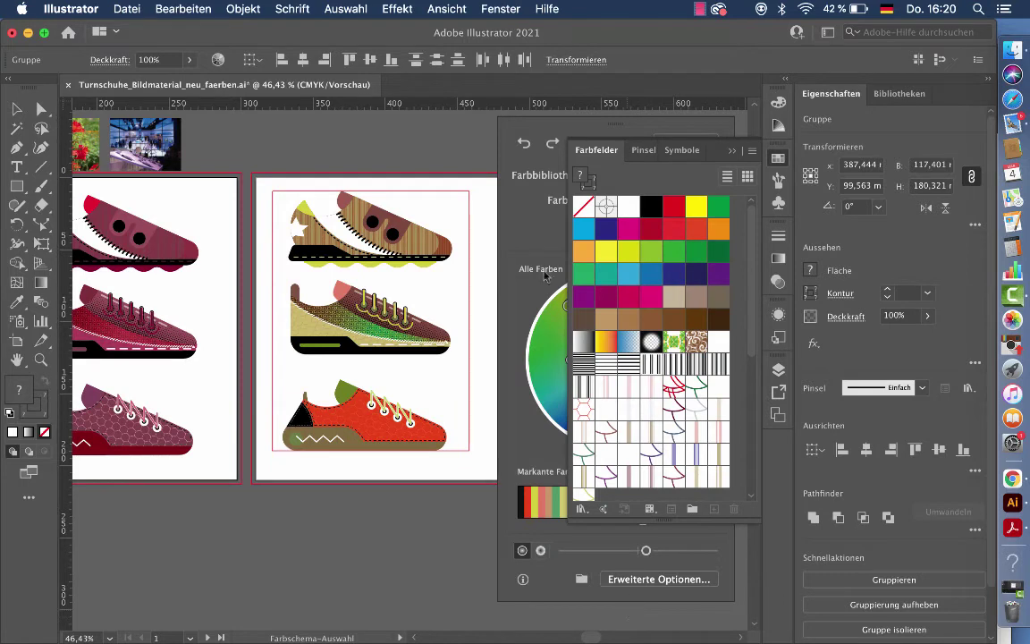
pyautogui.click(660, 134)
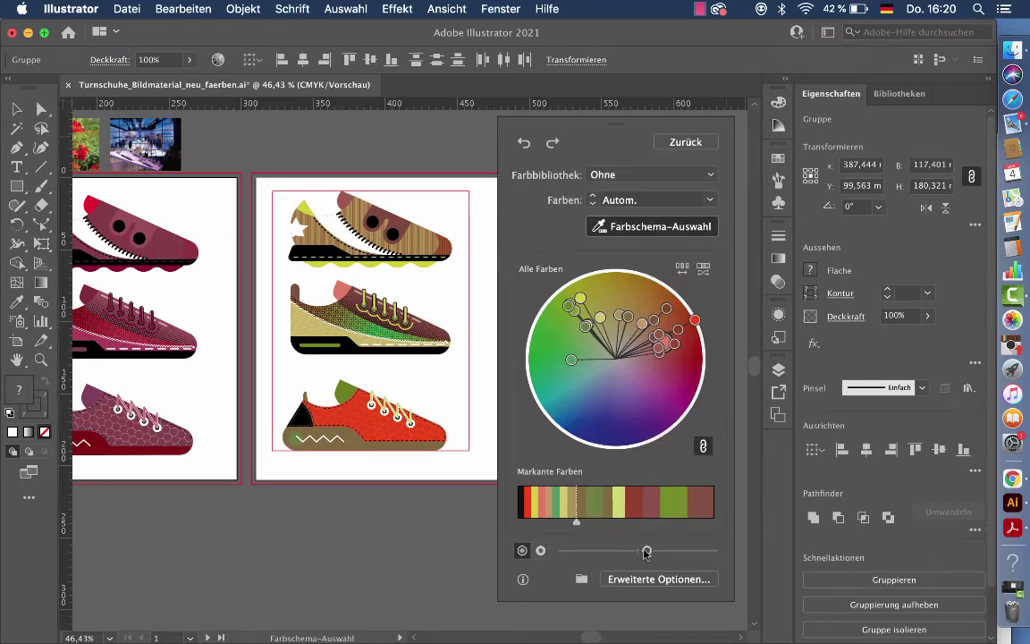
pyautogui.moveTo(615, 126); pyautogui.dragTo(577, 128)
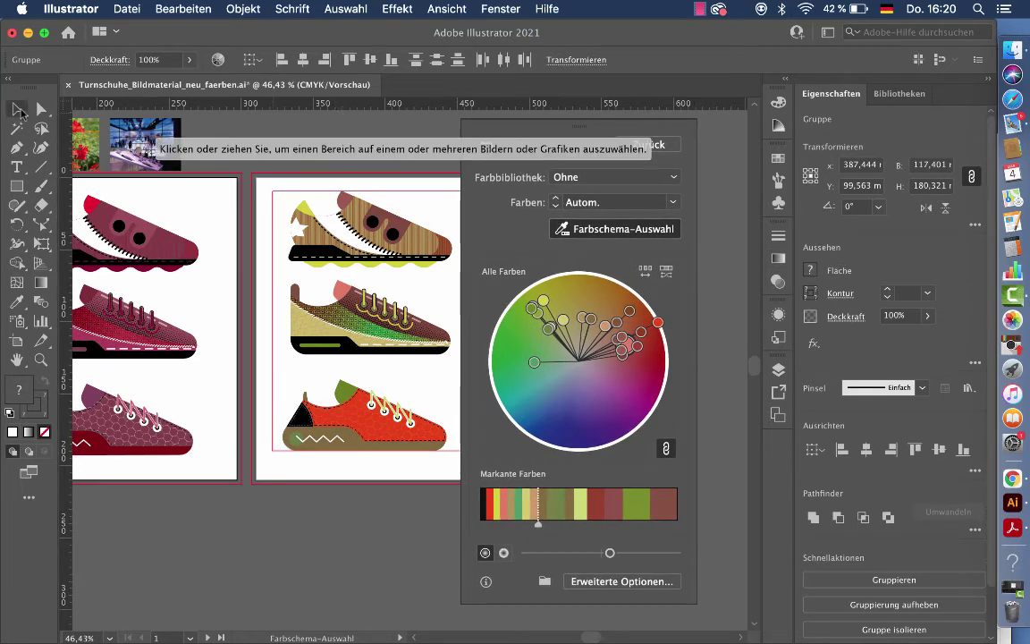
pyautogui.click(17, 109)
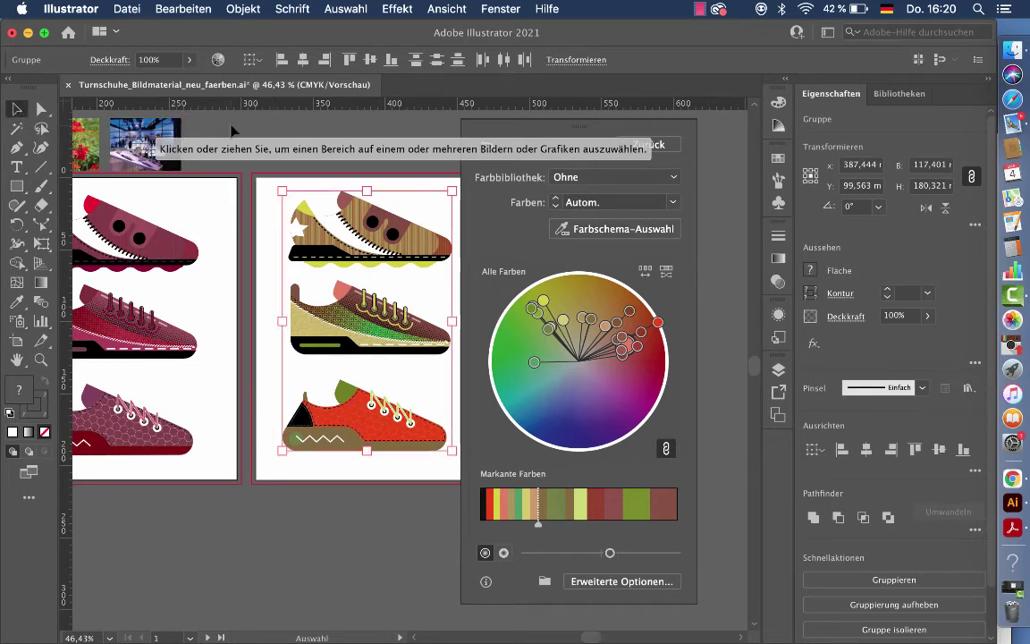
# - Alt-drag a copy of the original multicoloured shoe column beside the recoloured one on artboard 2
pyautogui.hotkey('ctrl', 'shift', 'a')
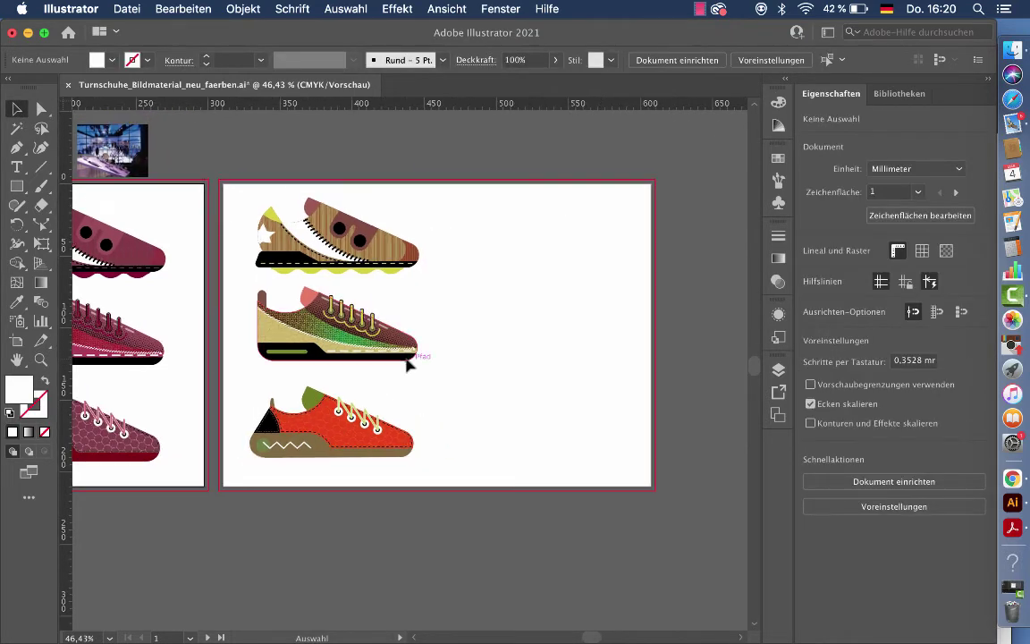
pyautogui.hscroll(-5, 407, 364)
pyautogui.hscroll(-5, 408, 364)
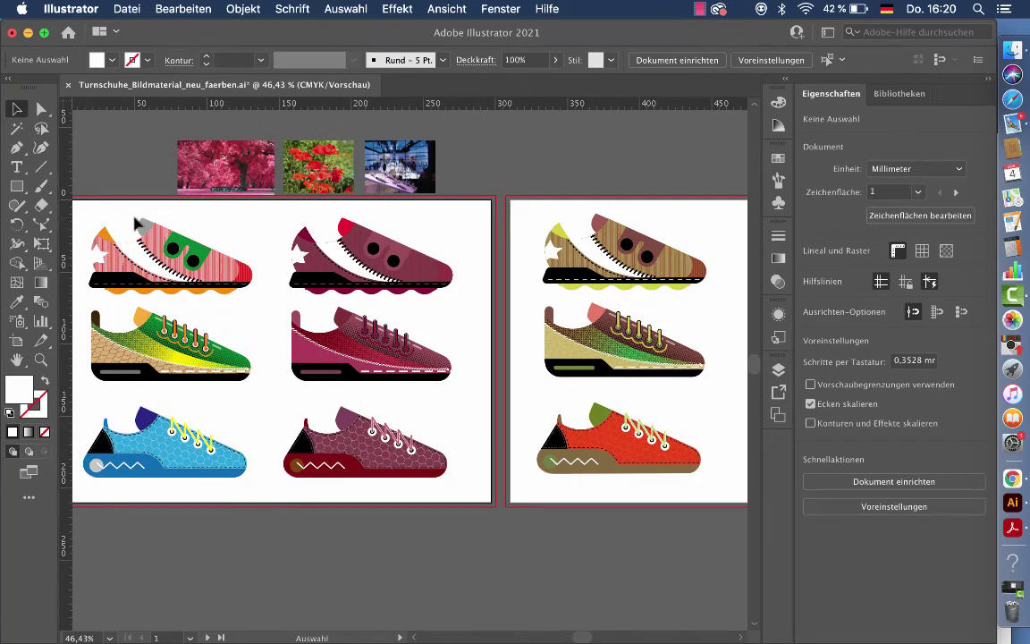
pyautogui.click(159, 413)
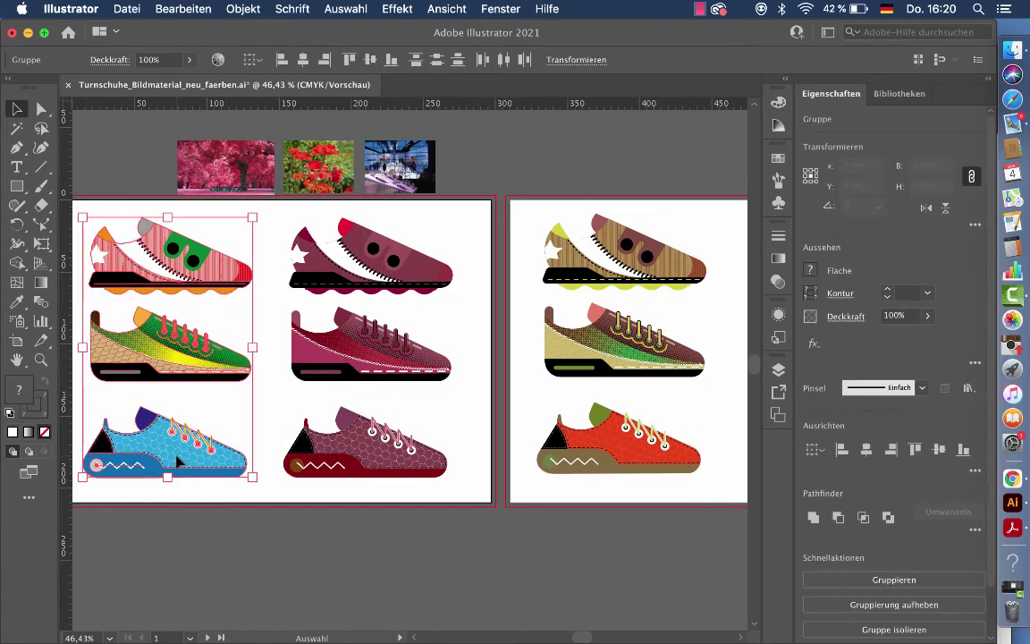
pyautogui.hscroll(3, 175, 456)
pyautogui.hscroll(1, 178, 460)
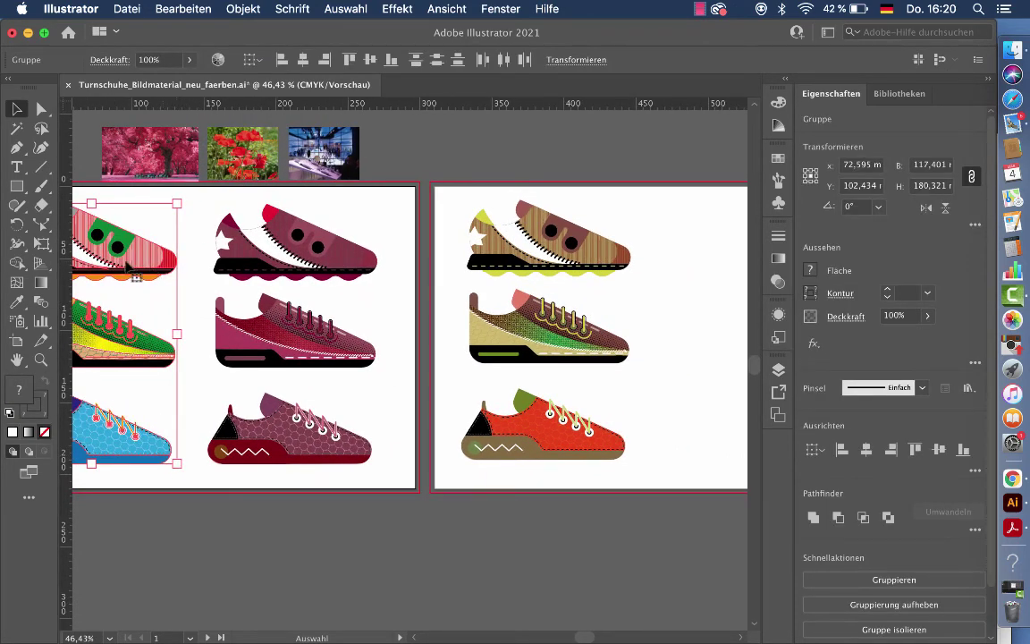
pyautogui.moveTo(117, 259)
pyautogui.mouseDown()
pyautogui.moveTo(696, 257)
pyautogui.moveTo(475, 268)
pyautogui.moveTo(503, 255)
pyautogui.mouseUp()
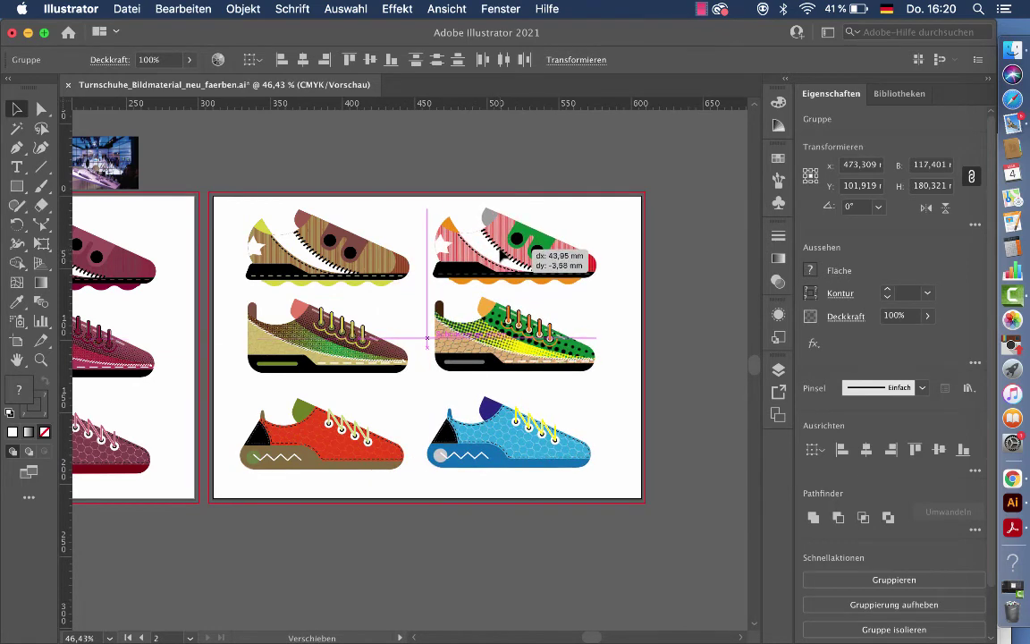
pyautogui.moveTo(494, 256); pyautogui.dragTo(567, 269)
# - Place the glass-building city photo above the new right shoe column
pyautogui.hscroll(-10, 111, 325)
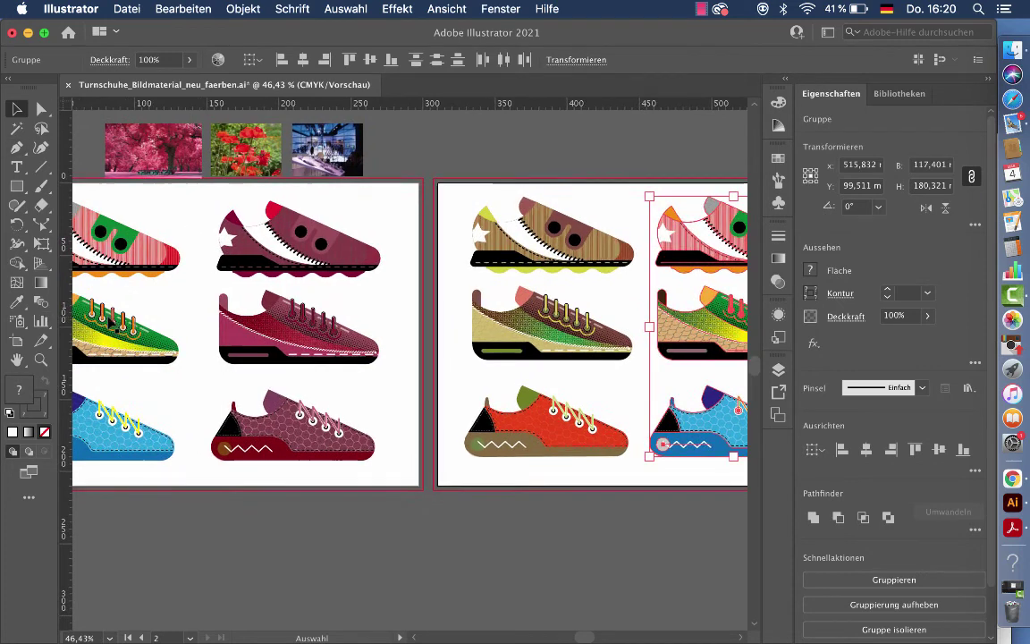
pyautogui.hscroll(-5, 111, 325)
pyautogui.hscroll(6, 233, 373)
pyautogui.scroll(2, 233, 374)
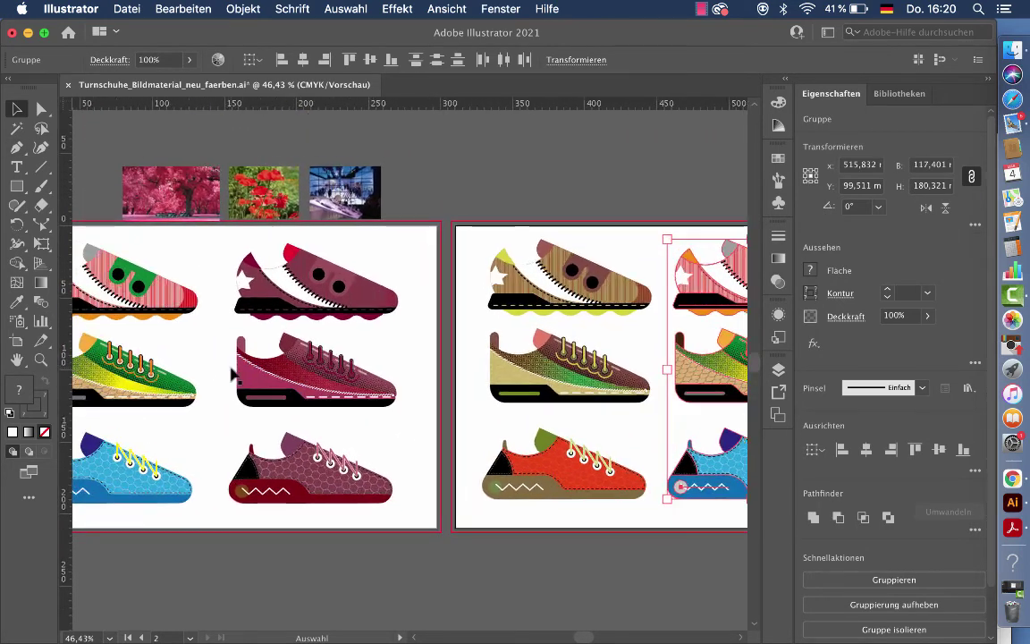
pyautogui.hscroll(5, 232, 374)
pyautogui.hscroll(3, 235, 374)
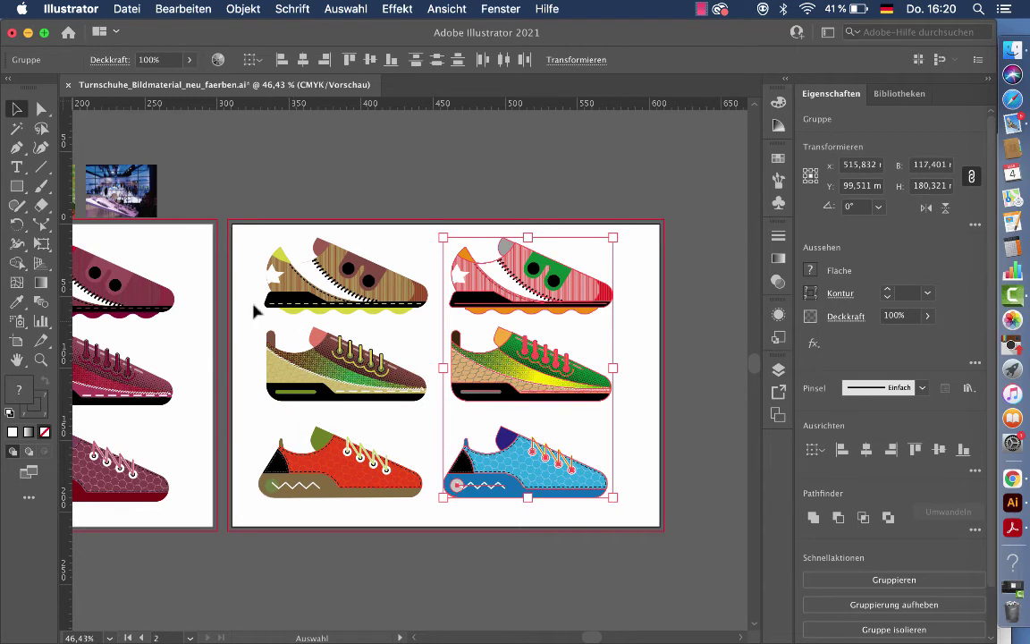
pyautogui.moveTo(134, 197)
pyautogui.mouseDown()
pyautogui.moveTo(744, 182)
pyautogui.moveTo(690, 215)
pyautogui.mouseUp()
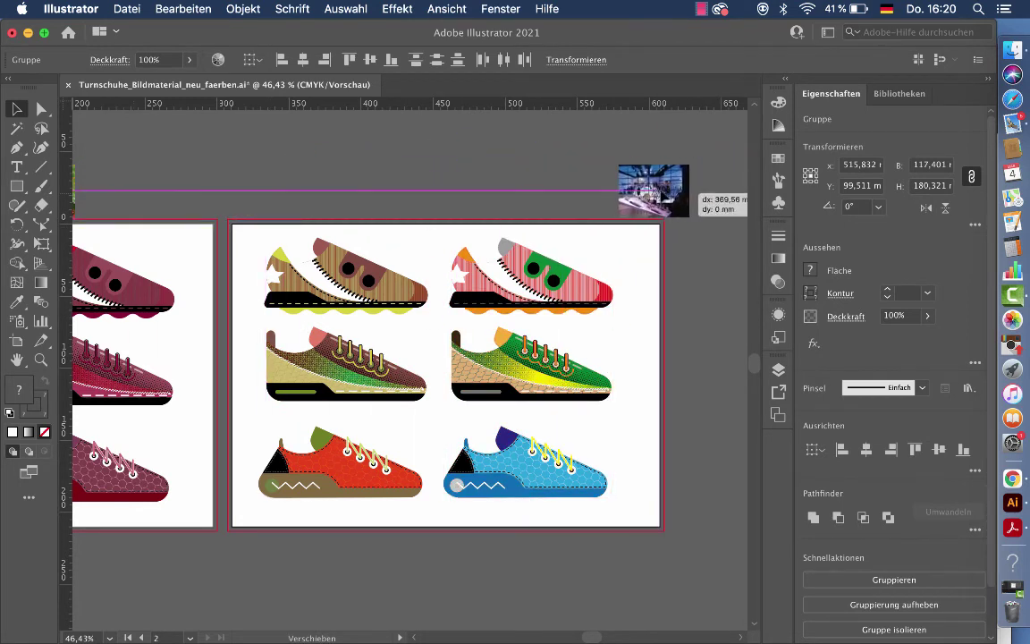
pyautogui.hscroll(-2, 355, 321)
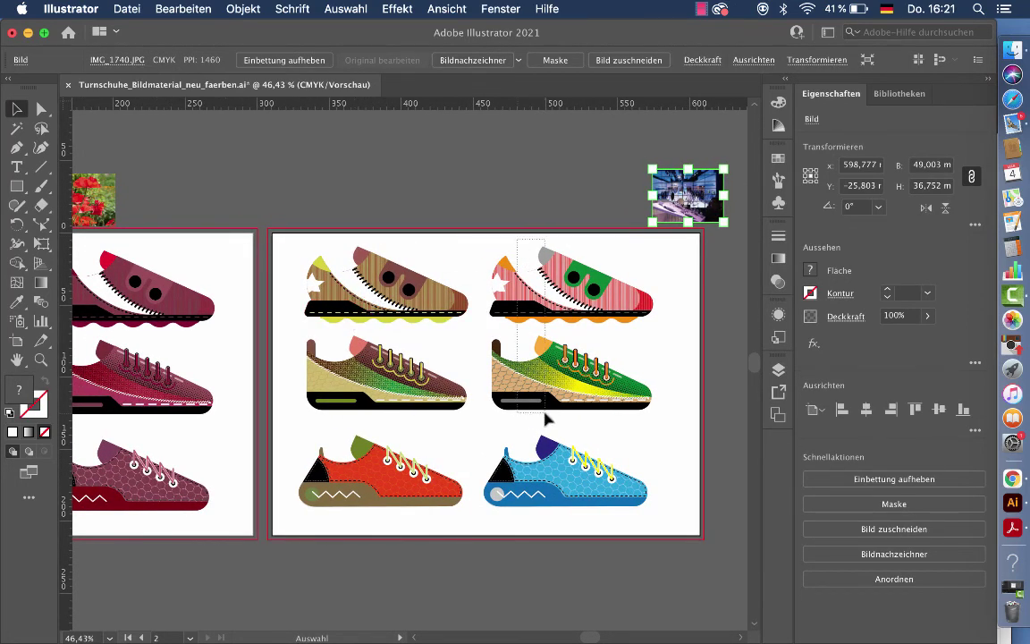
# - Select the second shoe copy and recolour it with colours sampled from the city photo
pyautogui.moveTo(547, 418); pyautogui.dragTo(519, 436)
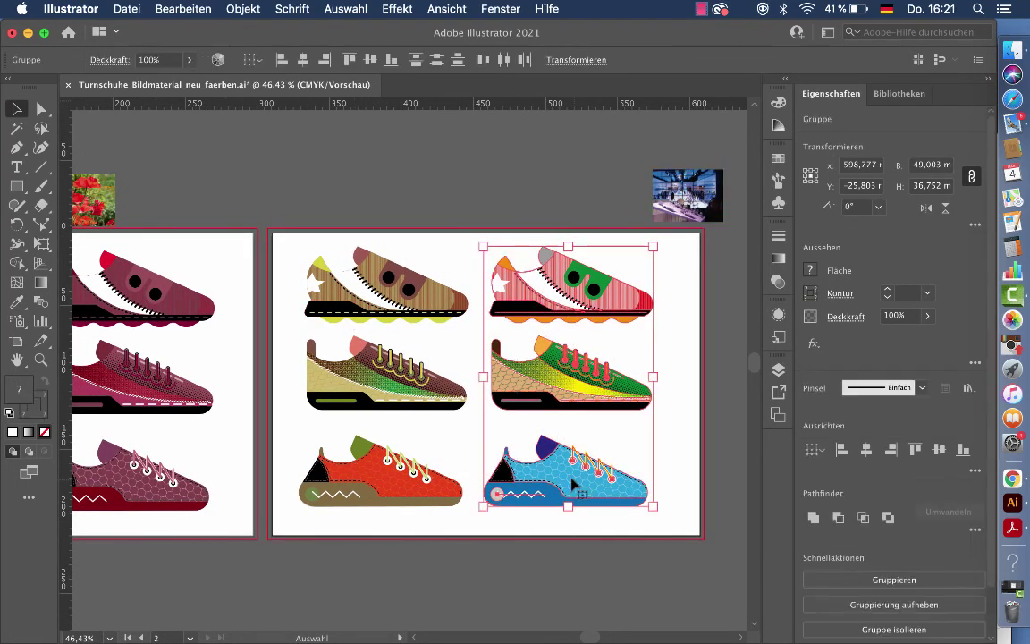
pyautogui.click(219, 62)
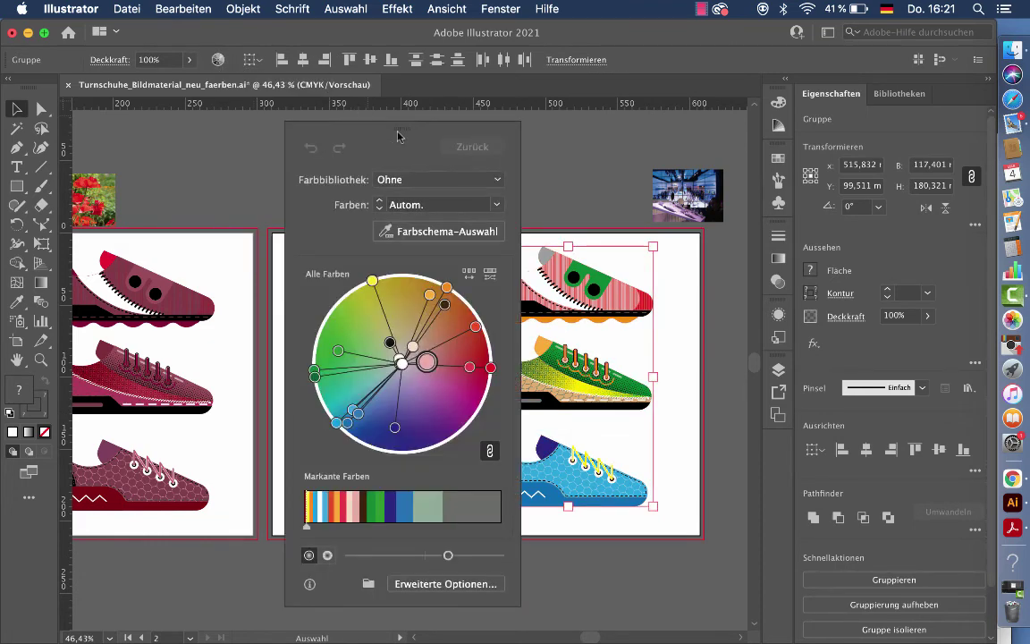
pyautogui.moveTo(398, 136); pyautogui.dragTo(304, 129)
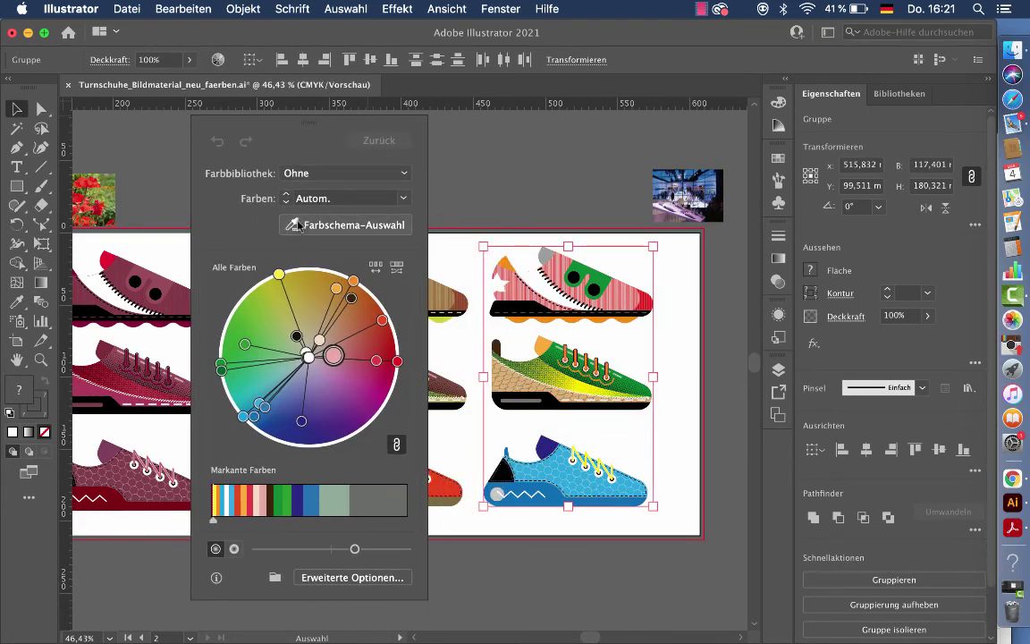
pyautogui.click(298, 224)
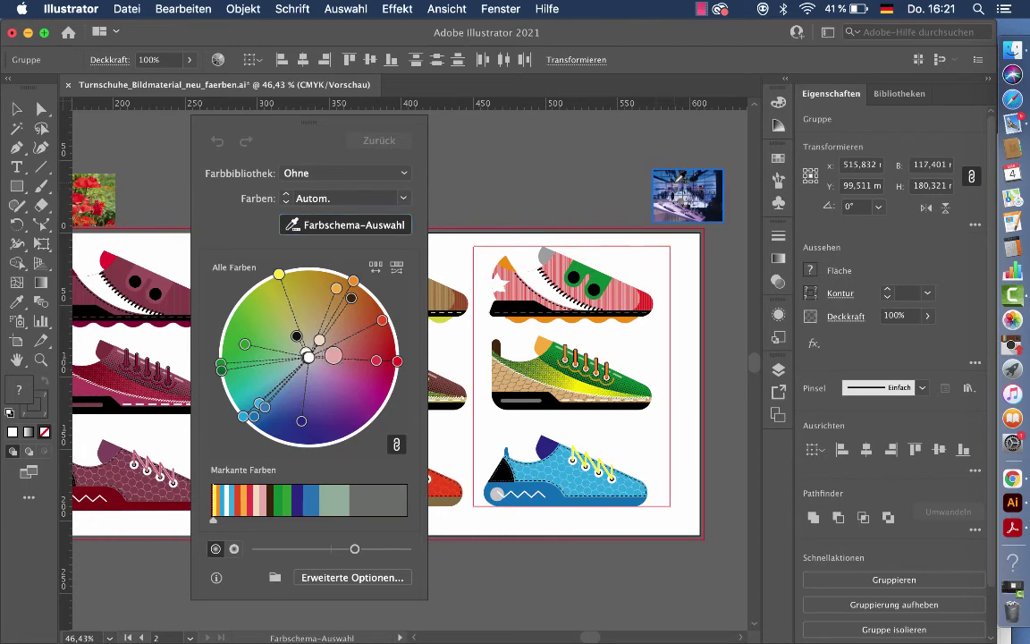
pyautogui.click(686, 195)
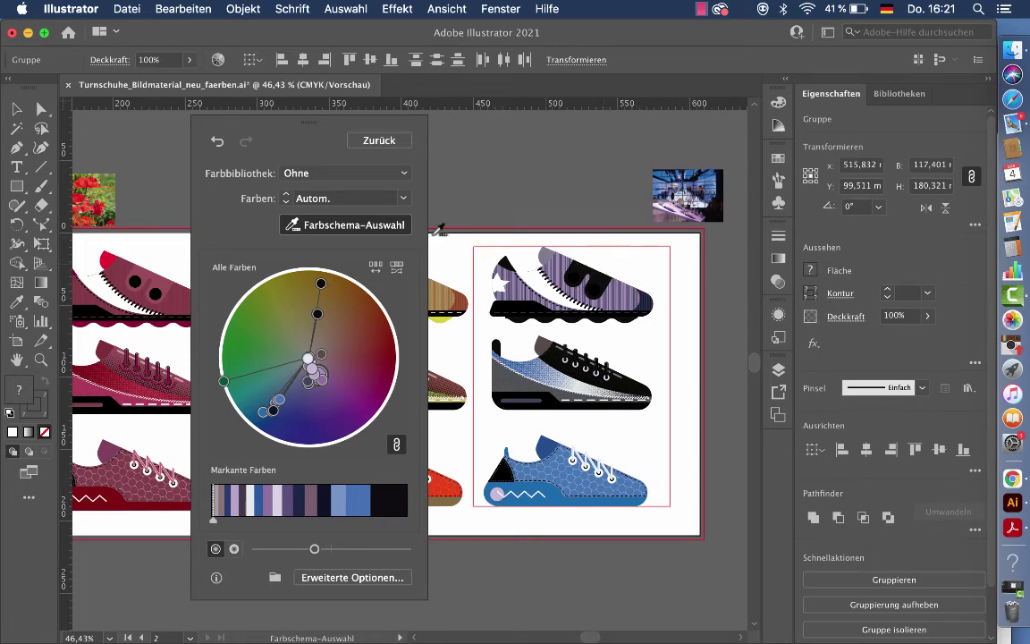
# - Randomize the shoe colours' saturation and brightness three times
pyautogui.click(394, 271)
pyautogui.click(399, 274)
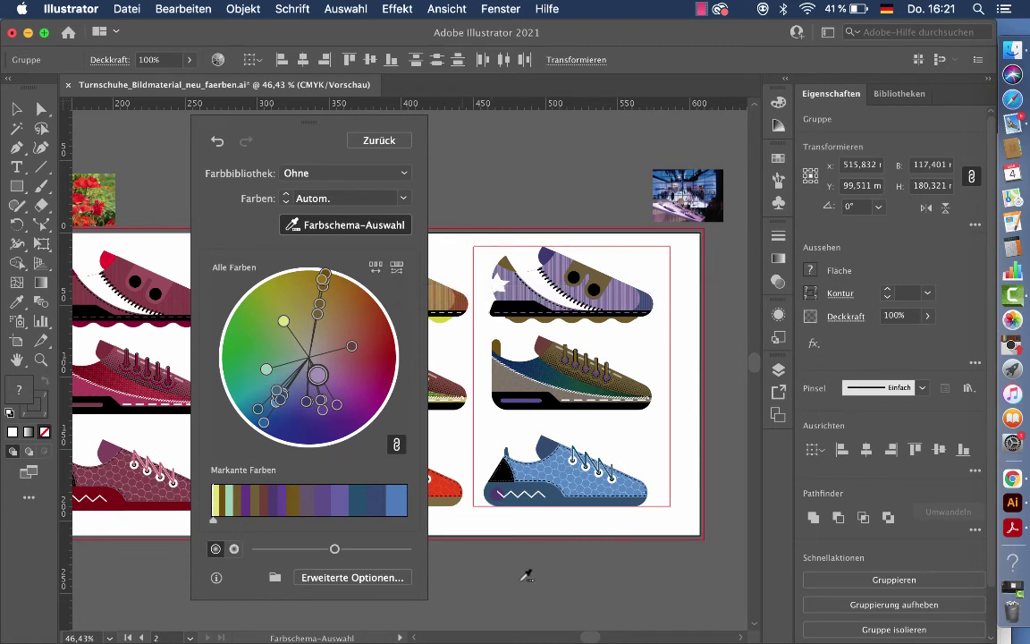
pyautogui.click(399, 273)
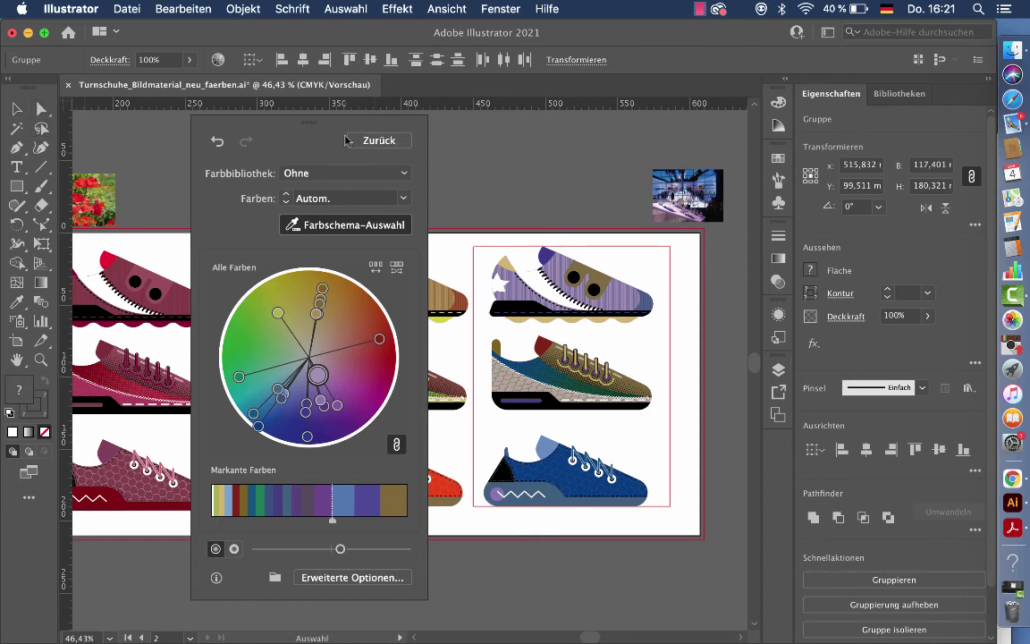
# - Adjust the prominent colours, save them as a purple, blue and olive swatch group, and close Recolor Artwork
pyautogui.click(333, 501)
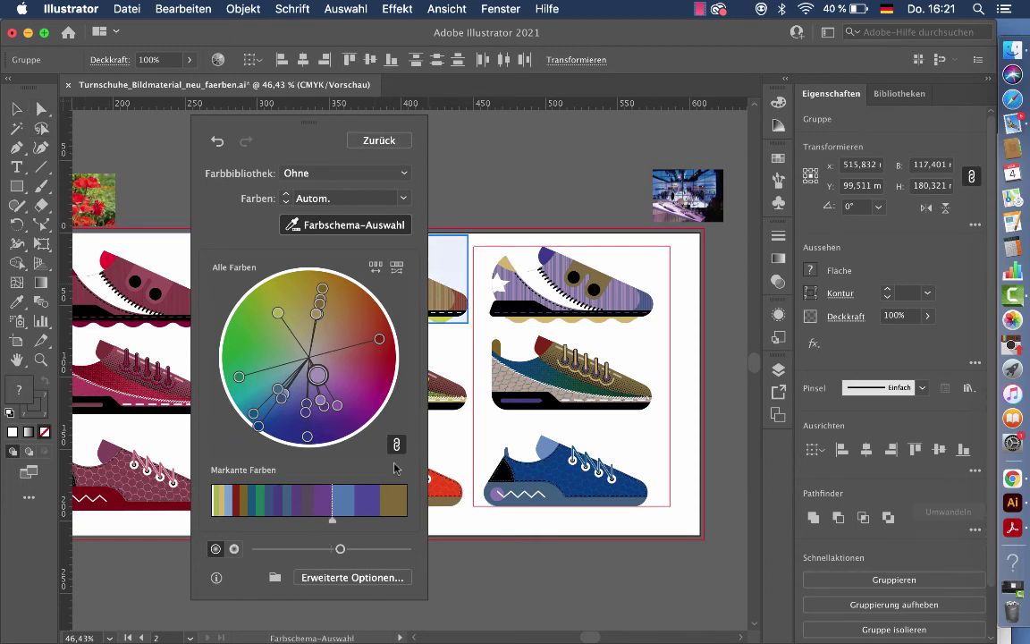
pyautogui.click(275, 579)
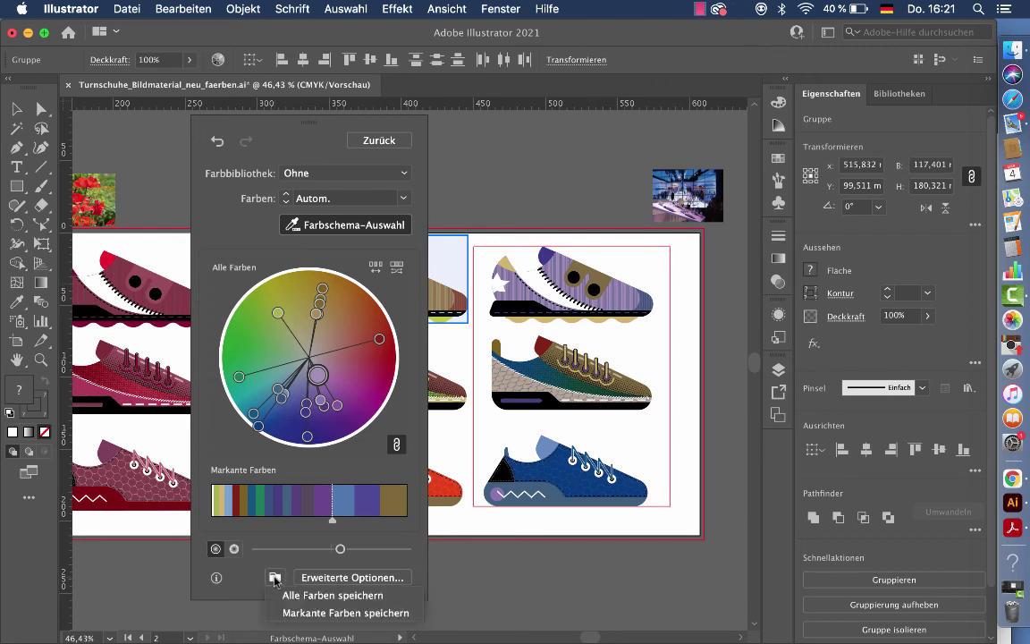
pyautogui.click(312, 614)
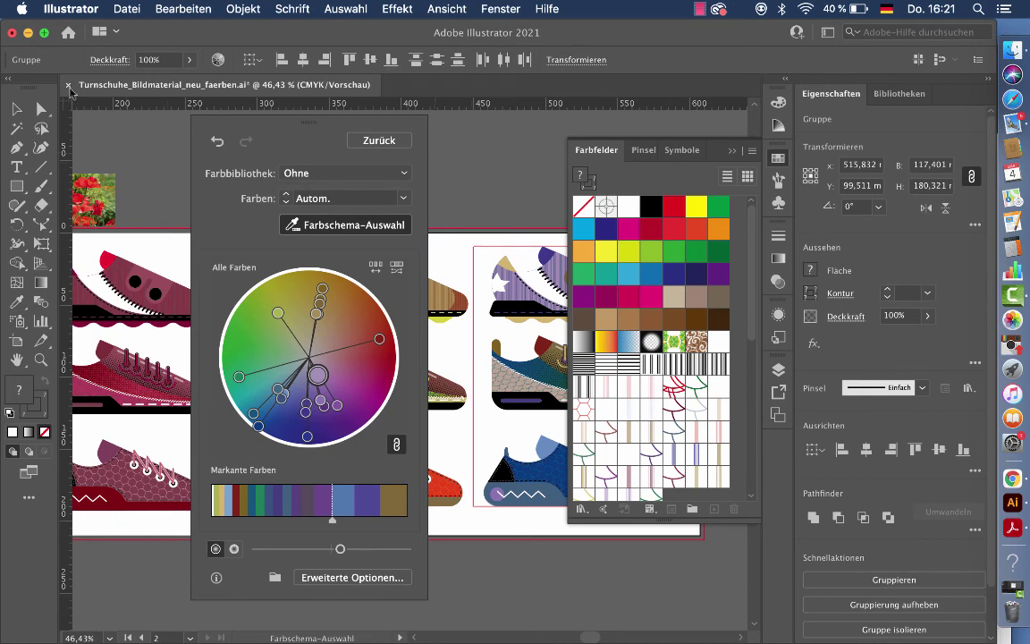
pyautogui.click(16, 108)
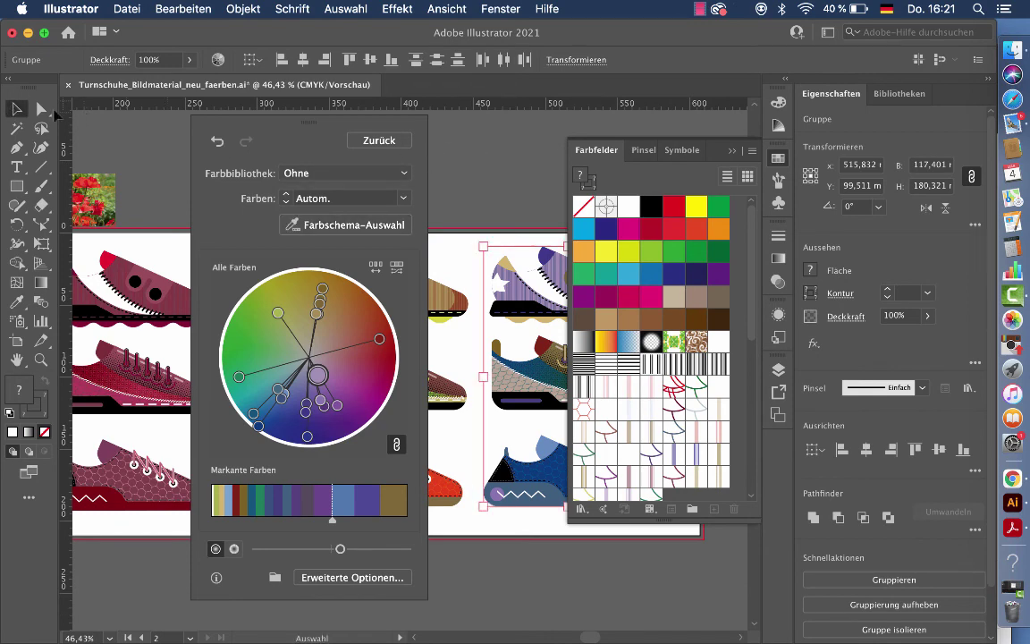
pyautogui.click(106, 116)
# - Select all swatches and bring up the Swatches panel menu for saving an ASE library
pyautogui.scroll(-5, 620, 402)
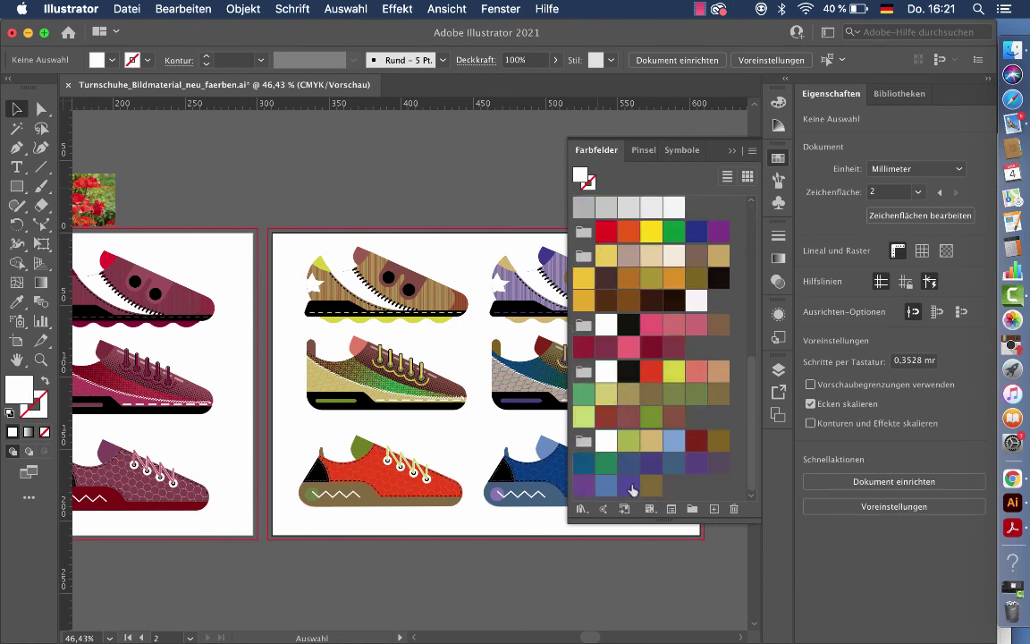
pyautogui.hscroll(5, 554, 402)
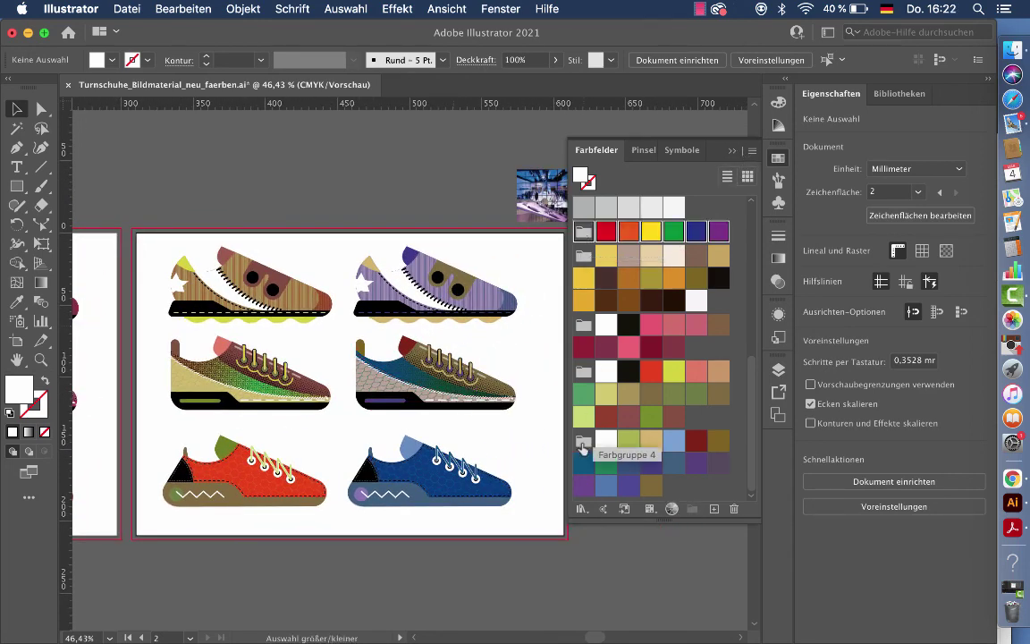
pyautogui.press('super+a')
pyautogui.click(752, 151)
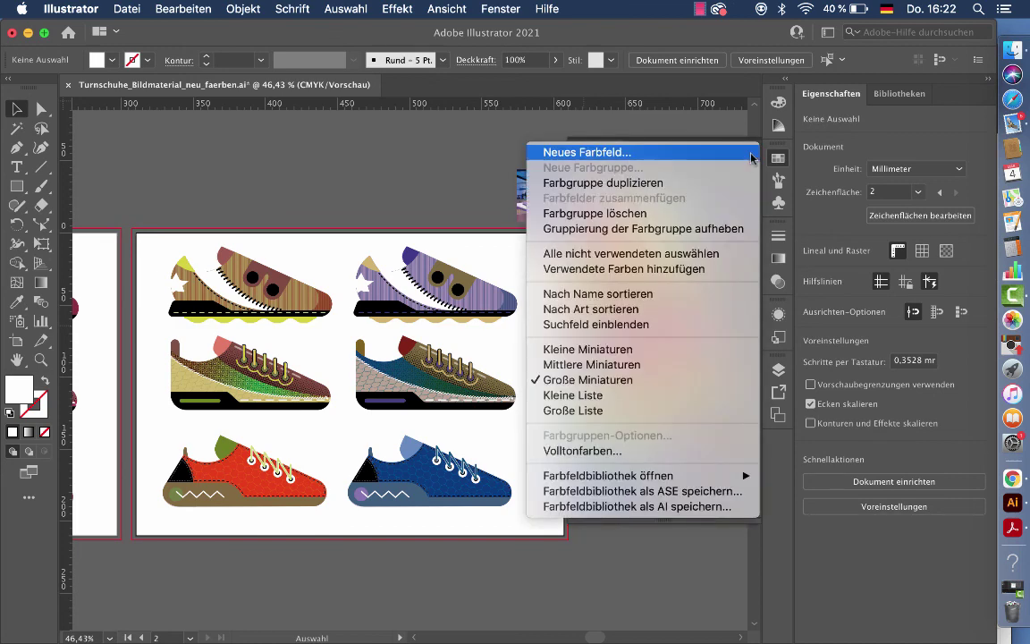